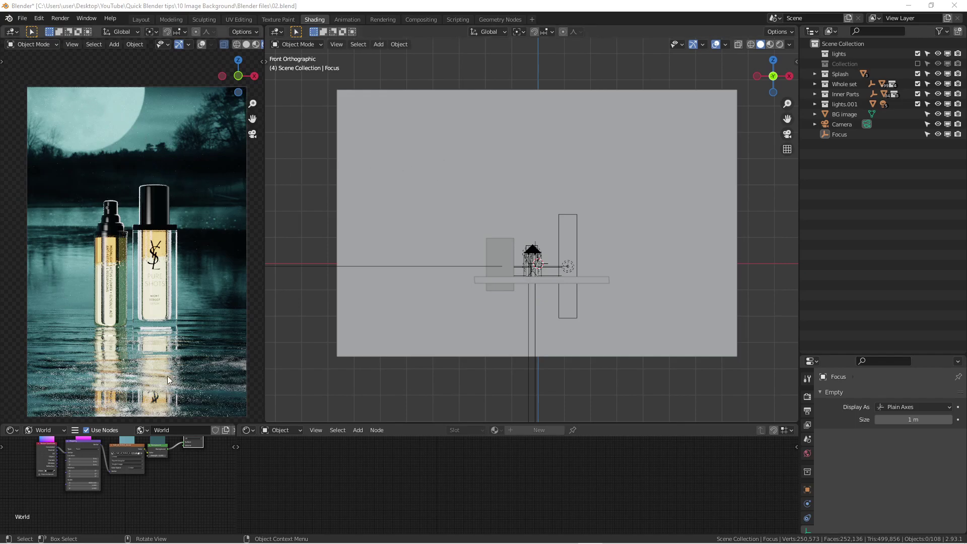
# Step: Select the moon background image plane and switch the viewport to Rendered shading
pyautogui.scroll(-1, 86, 186)
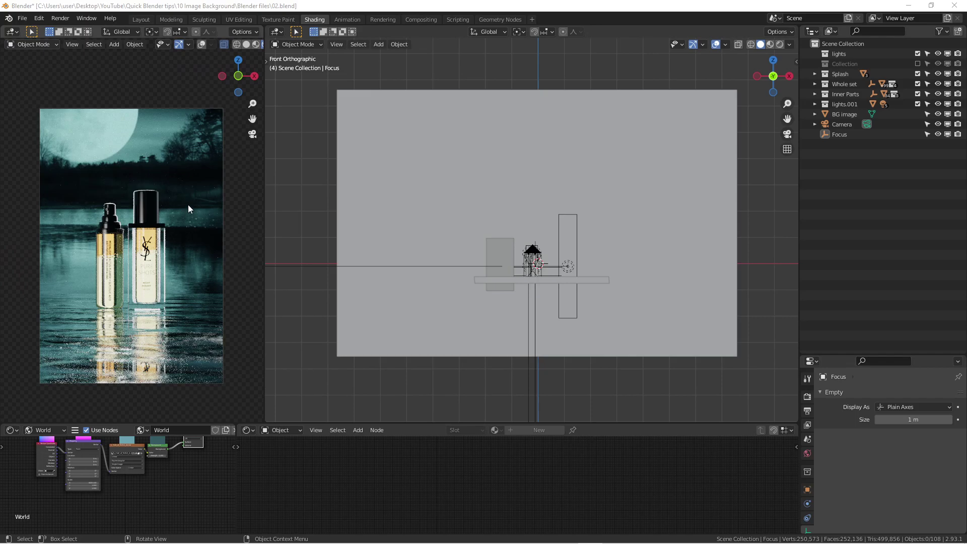
pyautogui.scroll(1, 111, 165)
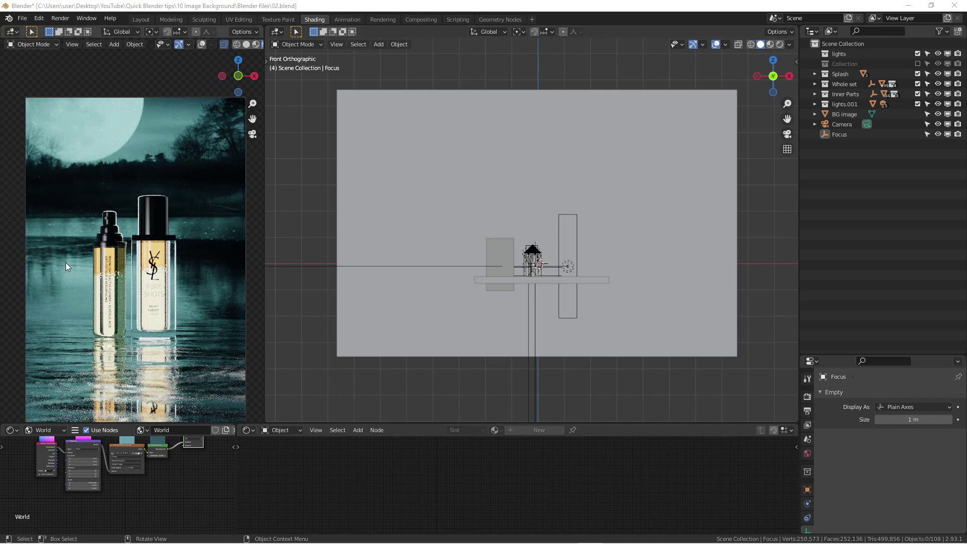
pyautogui.scroll(-3, 510, 209)
pyautogui.moveTo(510, 210); pyautogui.dragTo(558, 233, button='middle')
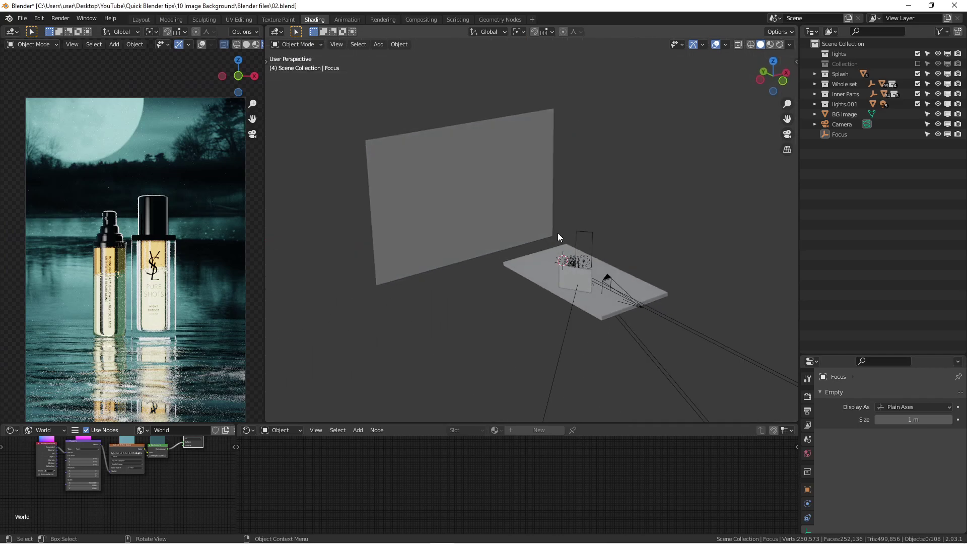
pyautogui.scroll(2, 453, 167)
pyautogui.click(449, 166)
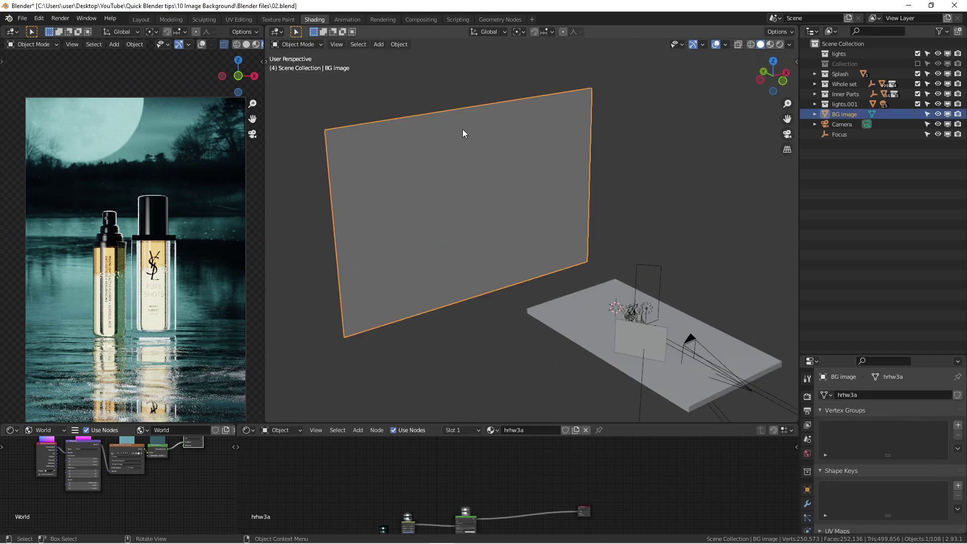
pyautogui.click(781, 44)
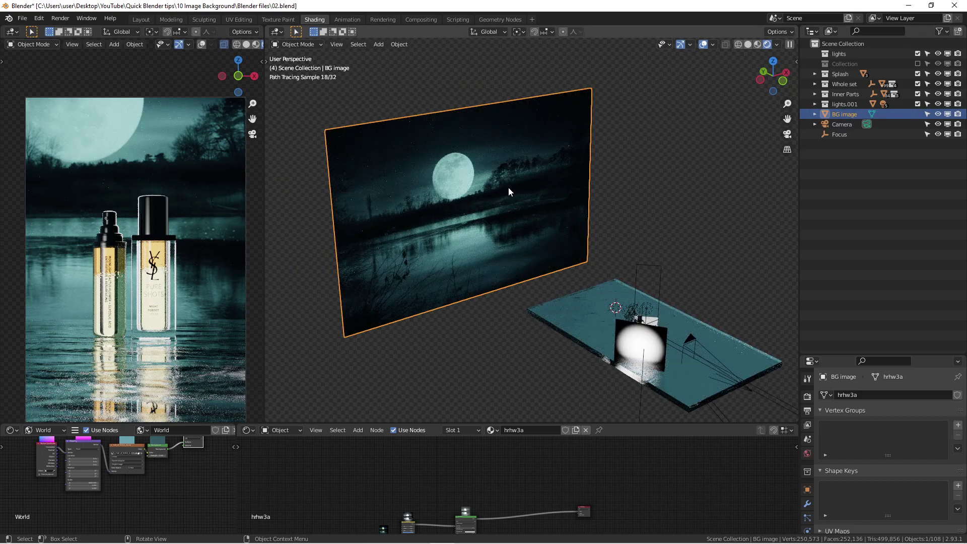
# Step: Orbit and zoom the rendered scene, including a front view, facing the moonlit image plane head-on
pyautogui.moveTo(510, 190); pyautogui.dragTo(568, 179, button='middle')
pyautogui.scroll(3, 568, 178)
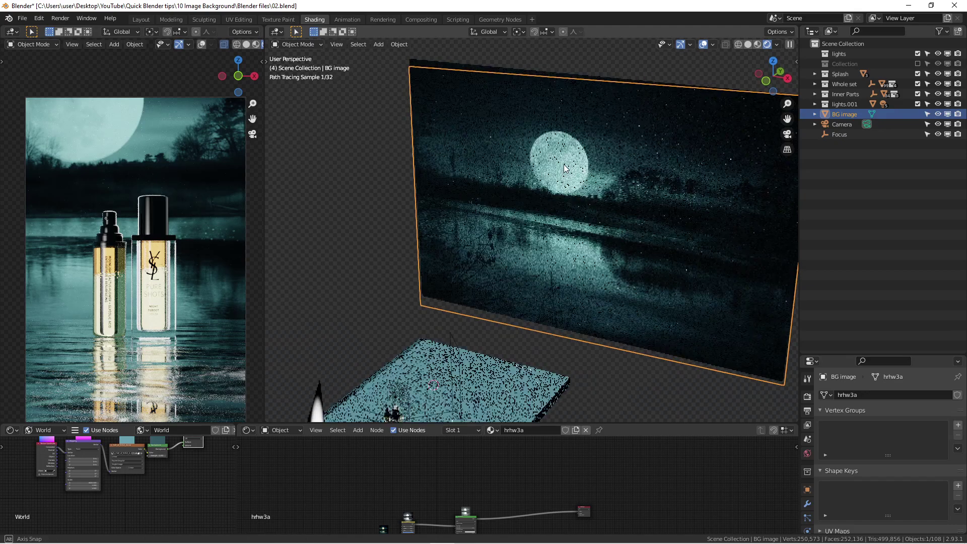
pyautogui.scroll(1, 564, 164)
pyautogui.press('KP_1')
pyautogui.scroll(-6, 537, 192)
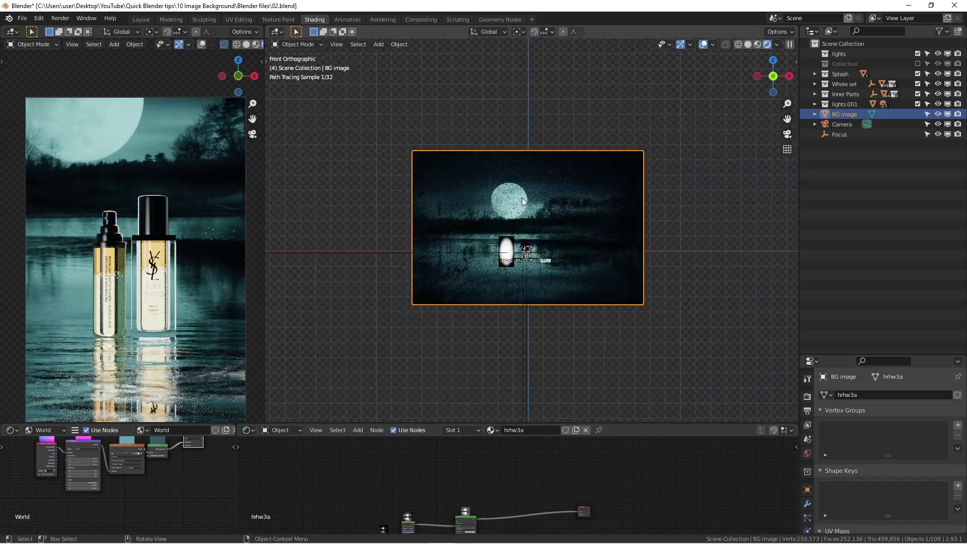
pyautogui.moveTo(527, 192); pyautogui.dragTo(450, 186, button='middle')
pyautogui.scroll(2, 497, 184)
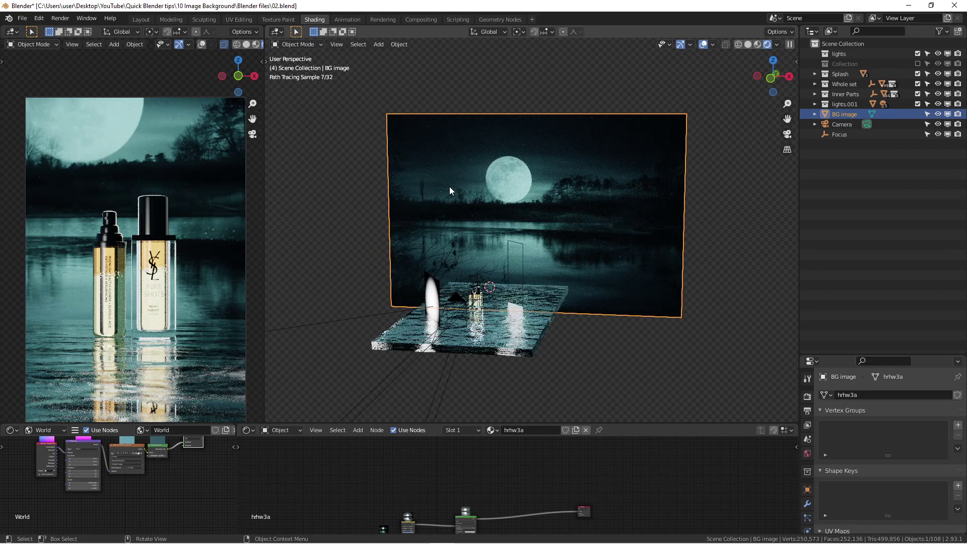
pyautogui.moveTo(552, 190)
pyautogui.mouseDown(button='middle')
pyautogui.moveTo(527, 193)
pyautogui.moveTo(576, 180)
pyautogui.moveTo(527, 201)
pyautogui.moveTo(542, 196)
pyautogui.mouseUp(button='middle')
pyautogui.scroll(3, 555, 179)
pyautogui.scroll(-2, 542, 196)
pyautogui.scroll(-2, 141, 188)
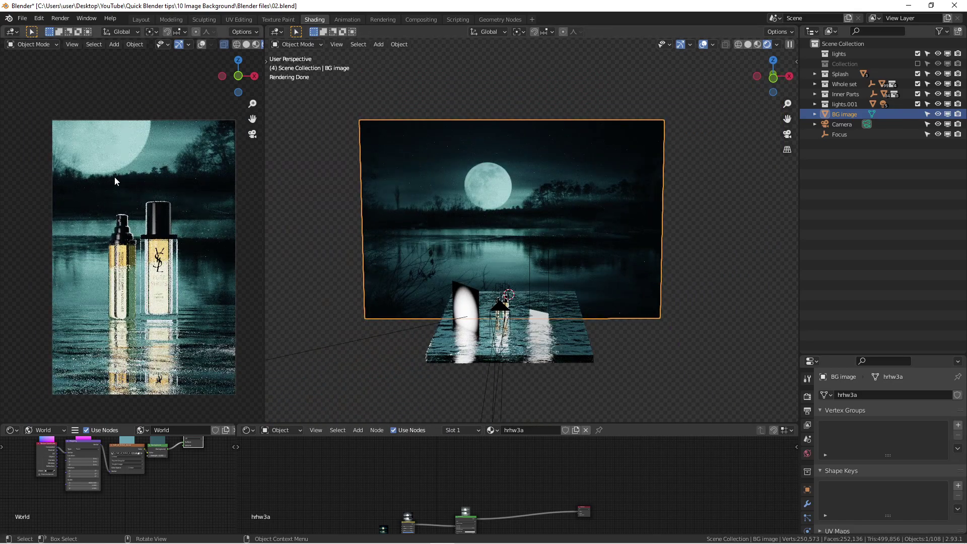
pyautogui.moveTo(524, 160); pyautogui.dragTo(504, 148, button='middle')
# Step: Save the file and open Blender's Preferences from the Edit menu
pyautogui.hotkey('ctrl', 's')
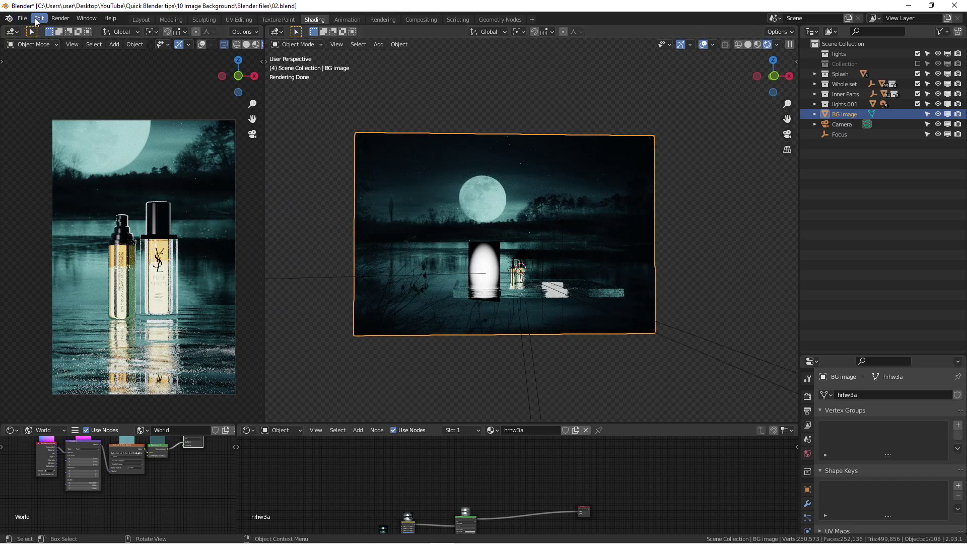
pyautogui.click(40, 18)
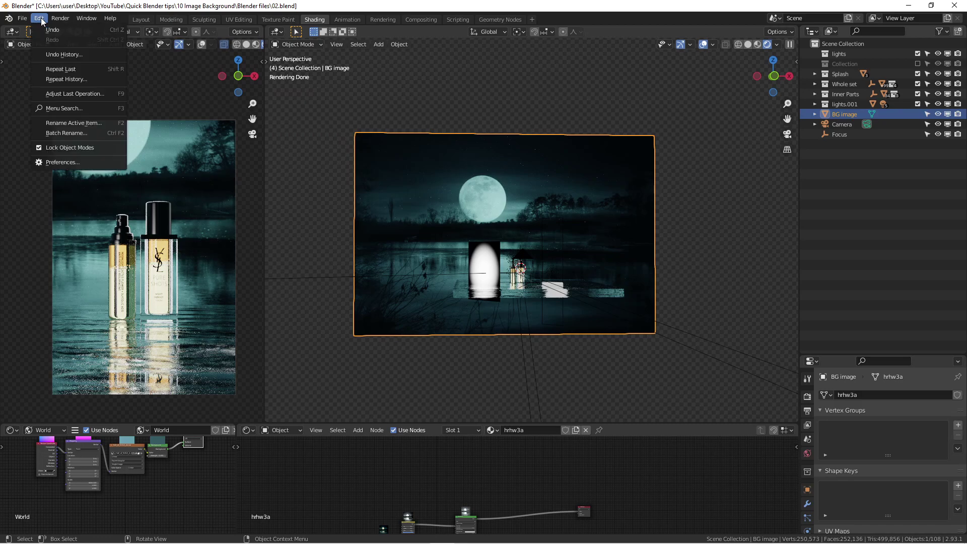
pyautogui.click(64, 162)
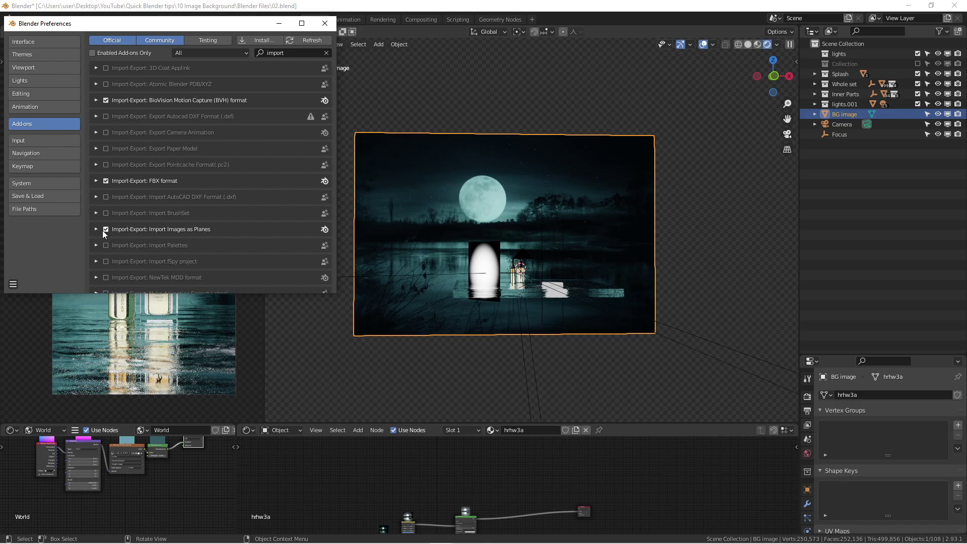
pyautogui.click(325, 23)
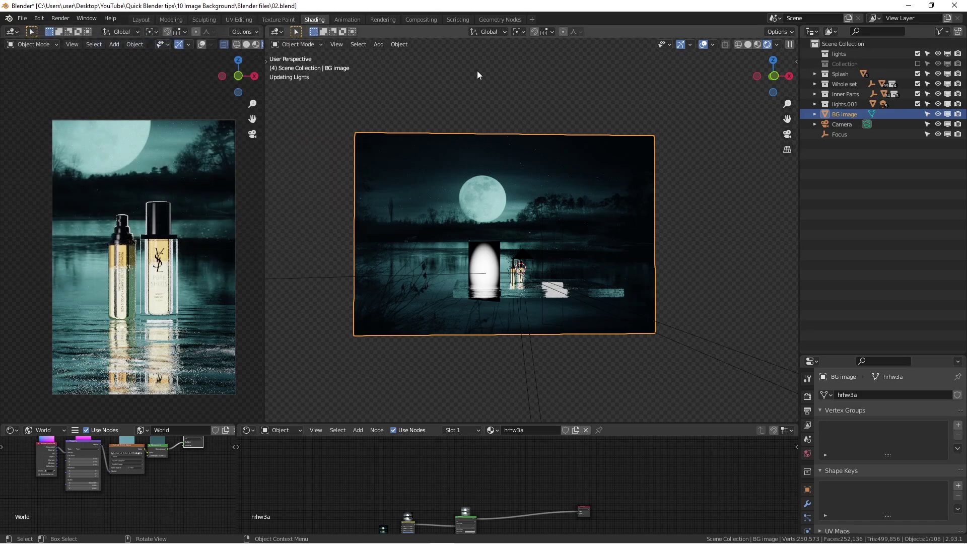
pyautogui.click(474, 88)
pyautogui.hotkey('shift', 'a')
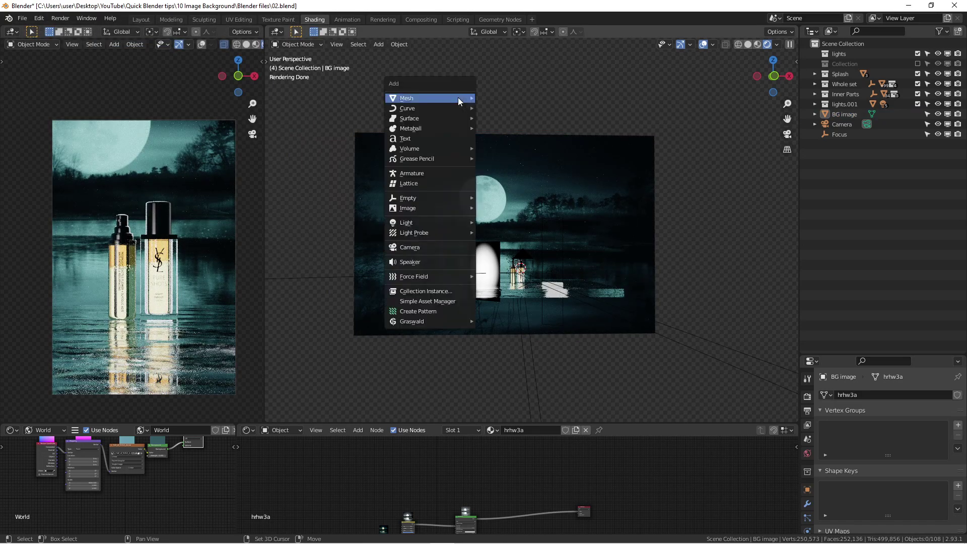
pyautogui.moveTo(459, 101)
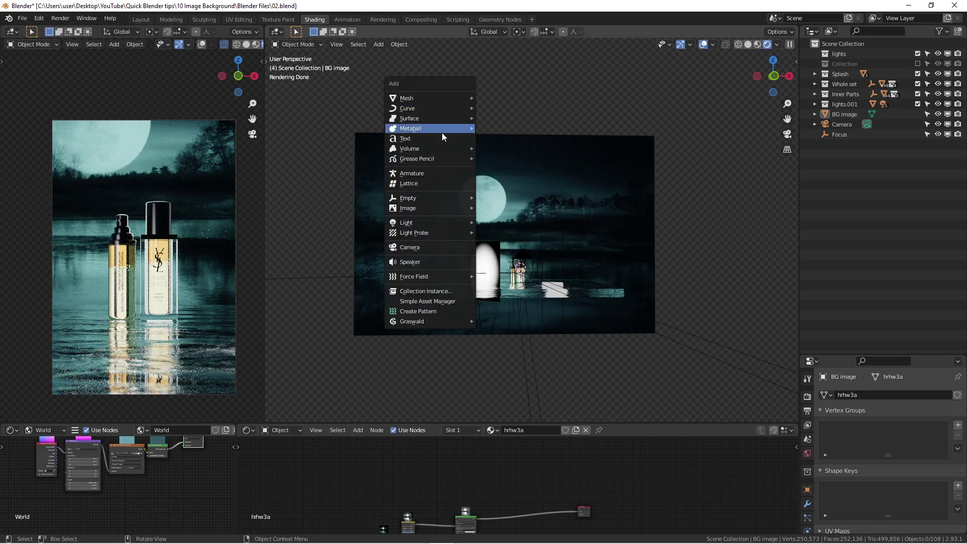
pyautogui.moveTo(449, 209)
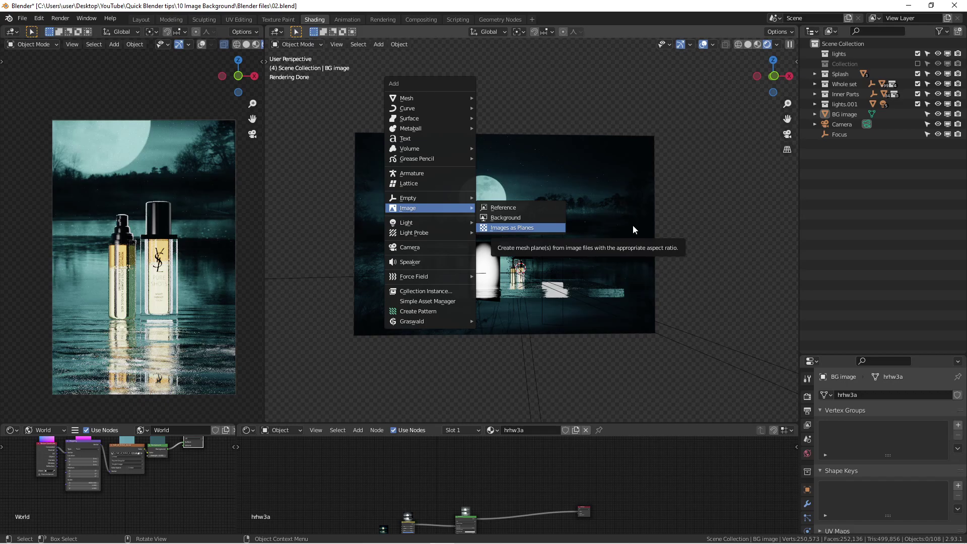
pyautogui.moveTo(518, 204)
pyautogui.mouseDown(button='middle')
pyautogui.moveTo(481, 220)
pyautogui.moveTo(539, 227)
pyautogui.moveTo(551, 201)
pyautogui.moveTo(583, 226)
pyautogui.mouseUp(button='middle')
pyautogui.scroll(3, 504, 224)
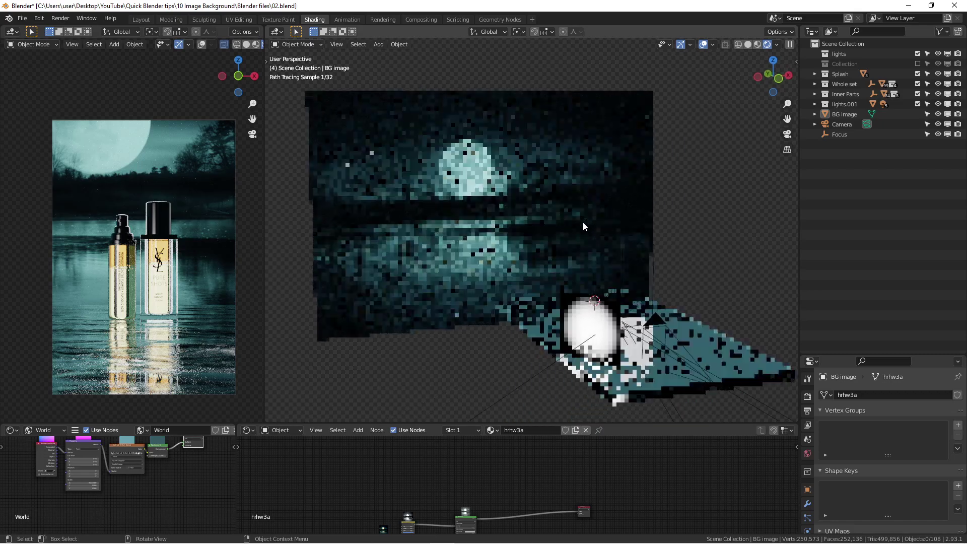
pyautogui.moveTo(467, 214); pyautogui.dragTo(539, 249, button='middle')
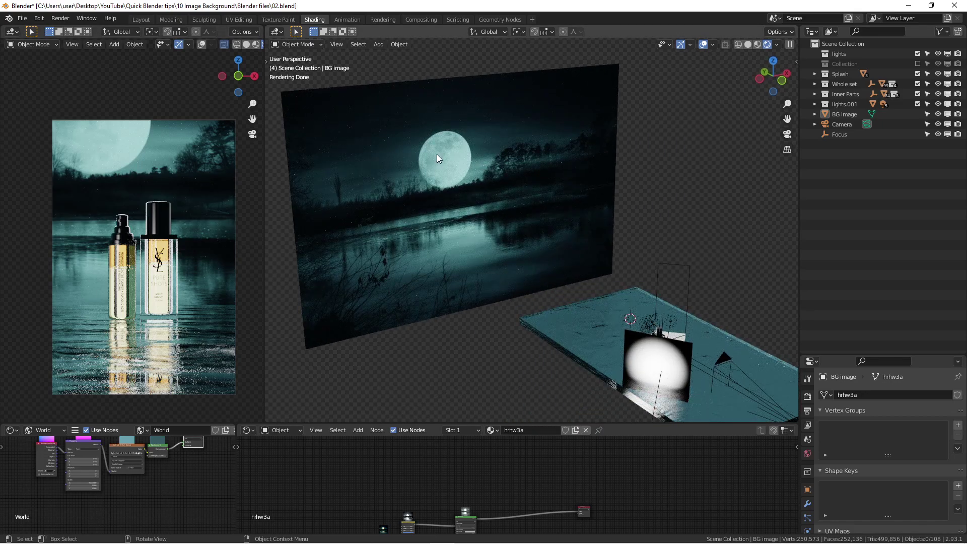
pyautogui.click(562, 325)
pyautogui.moveTo(540, 325)
pyautogui.mouseDown(button='middle')
pyautogui.moveTo(461, 326)
pyautogui.moveTo(442, 297)
pyautogui.moveTo(462, 318)
pyautogui.moveTo(613, 322)
pyautogui.moveTo(430, 332)
pyautogui.mouseUp(button='middle')
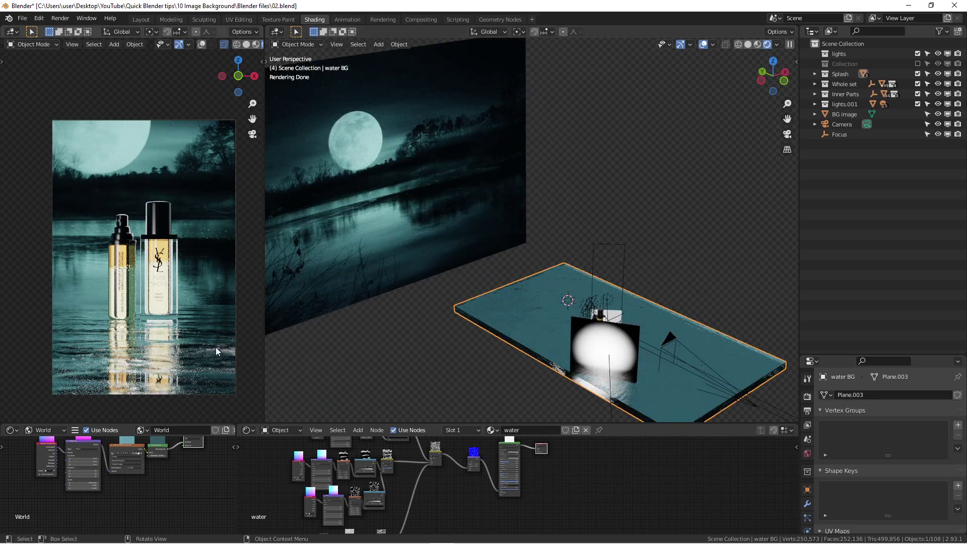
pyautogui.moveTo(605, 265); pyautogui.dragTo(556, 288, button='middle')
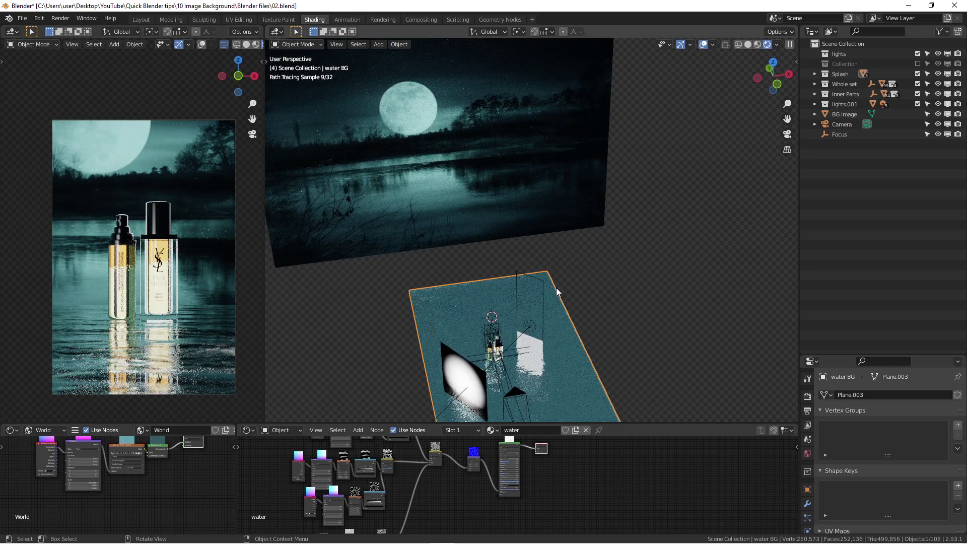
pyautogui.scroll(2, 523, 322)
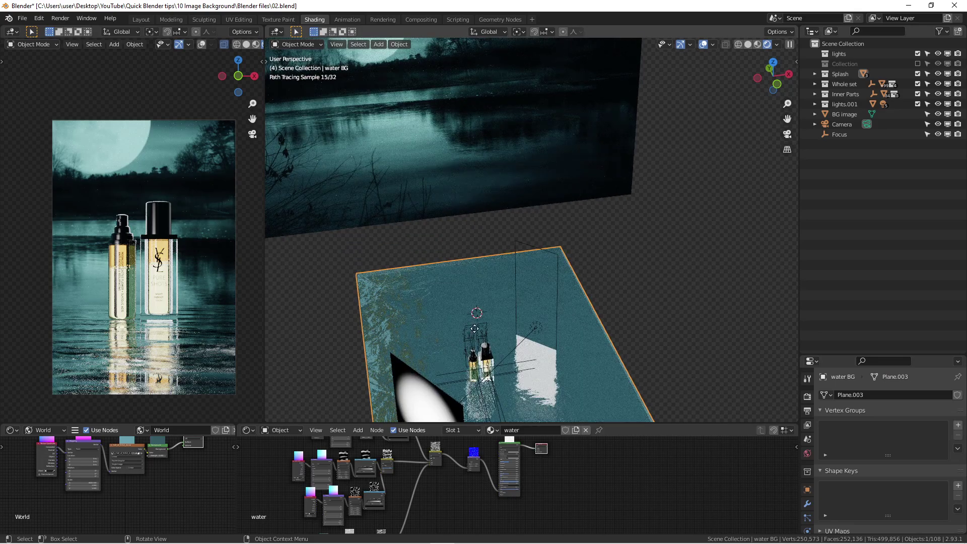
pyautogui.click(525, 326)
pyautogui.scroll(-3, 525, 326)
pyautogui.moveTo(525, 326)
pyautogui.mouseDown(button='middle')
pyautogui.moveTo(676, 265)
pyautogui.moveTo(565, 254)
pyautogui.moveTo(425, 270)
pyautogui.mouseUp(button='middle')
pyautogui.click(684, 245)
pyautogui.scroll(5, 126, 231)
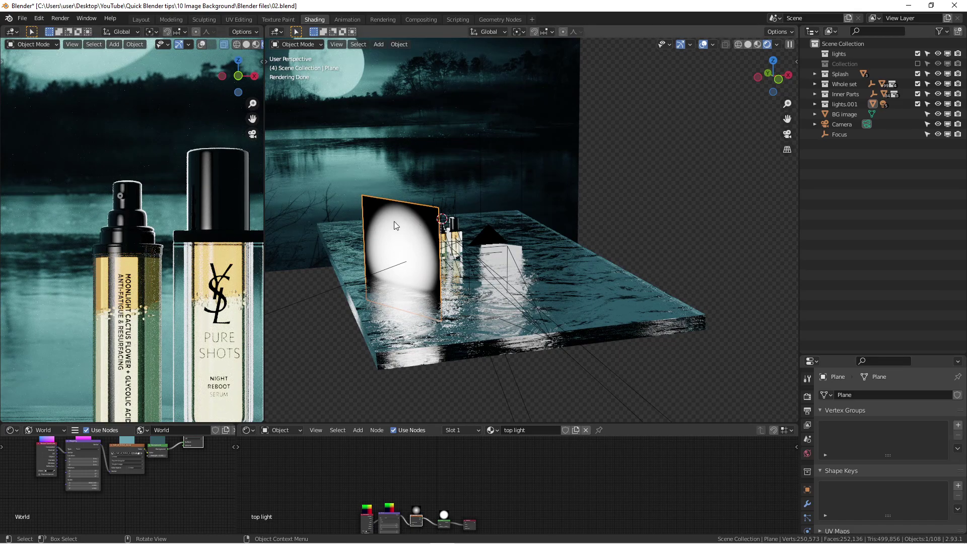
pyautogui.moveTo(528, 218)
pyautogui.mouseDown(button='middle')
pyautogui.moveTo(556, 229)
pyautogui.moveTo(536, 245)
pyautogui.moveTo(603, 223)
pyautogui.moveTo(605, 233)
pyautogui.moveTo(553, 225)
pyautogui.moveTo(558, 242)
pyautogui.moveTo(510, 210)
pyautogui.moveTo(504, 186)
pyautogui.moveTo(529, 203)
pyautogui.moveTo(388, 245)
pyautogui.moveTo(591, 226)
pyautogui.moveTo(552, 204)
pyautogui.moveTo(576, 142)
pyautogui.mouseUp(button='middle')
pyautogui.scroll(5, 524, 204)
pyautogui.scroll(-3, 551, 204)
pyautogui.click(577, 144)
pyautogui.press('KP_Decimal')
pyautogui.press('KP_1')
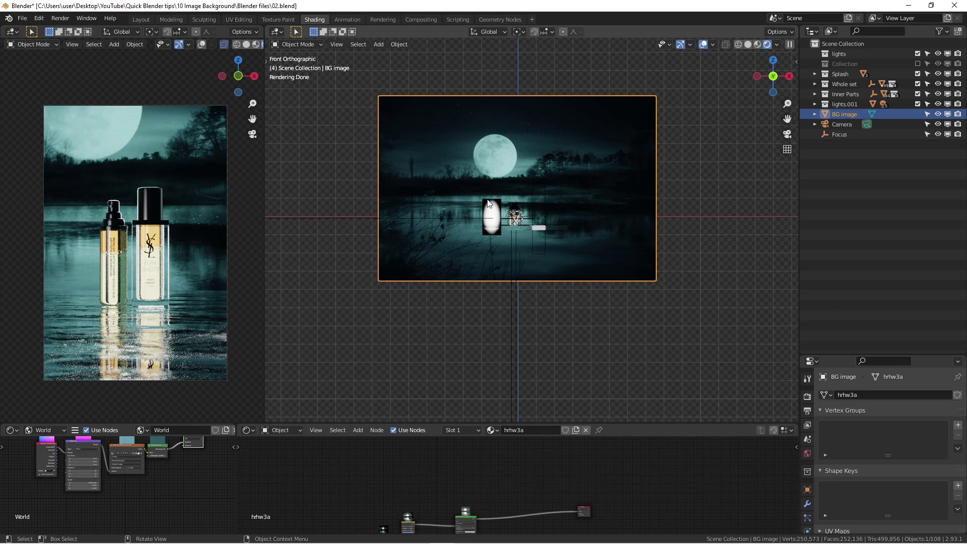
# Step: Orbit around the scene, then return to a straight front view of the backdrop plane
pyautogui.scroll(3, 509, 187)
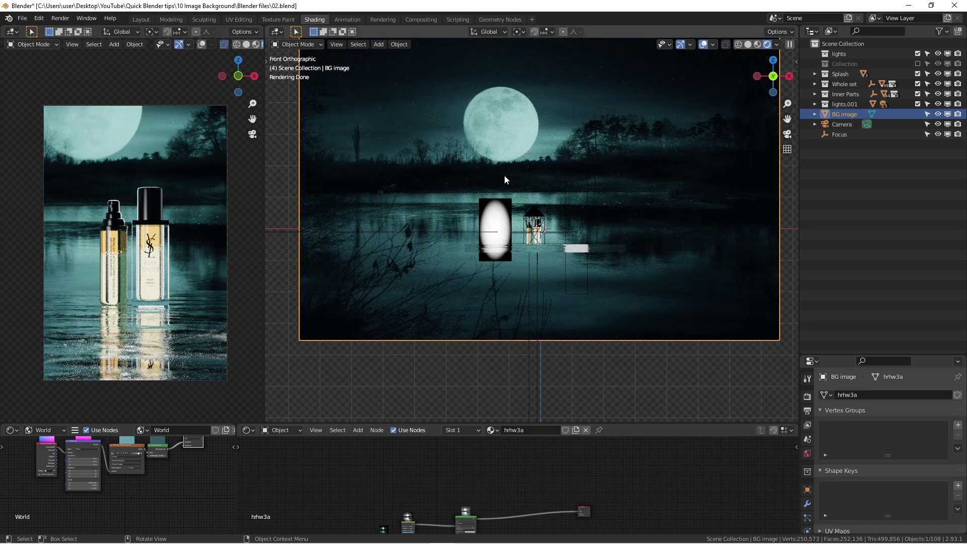
pyautogui.scroll(-2, 525, 180)
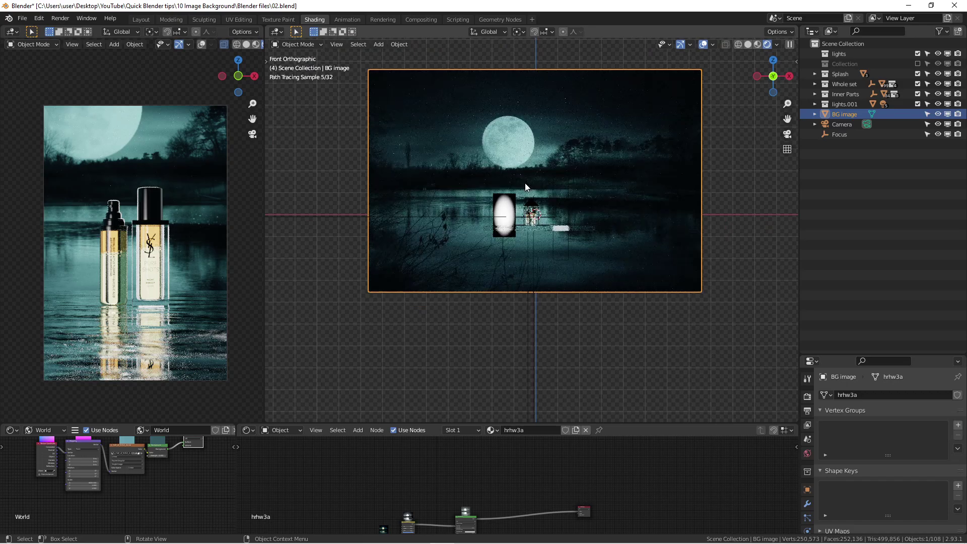
pyautogui.moveTo(543, 180); pyautogui.dragTo(549, 142, button='middle')
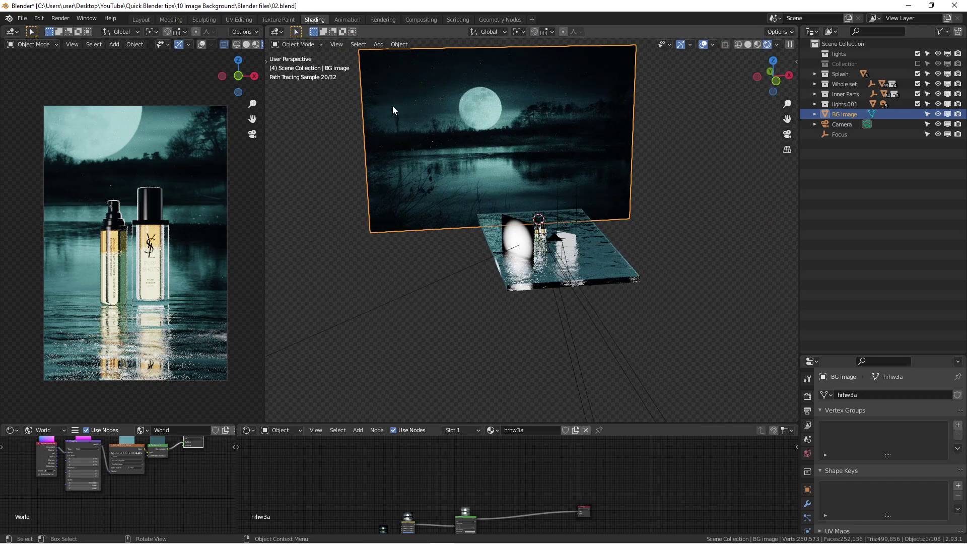
pyautogui.moveTo(572, 85); pyautogui.dragTo(343, 145, button='middle')
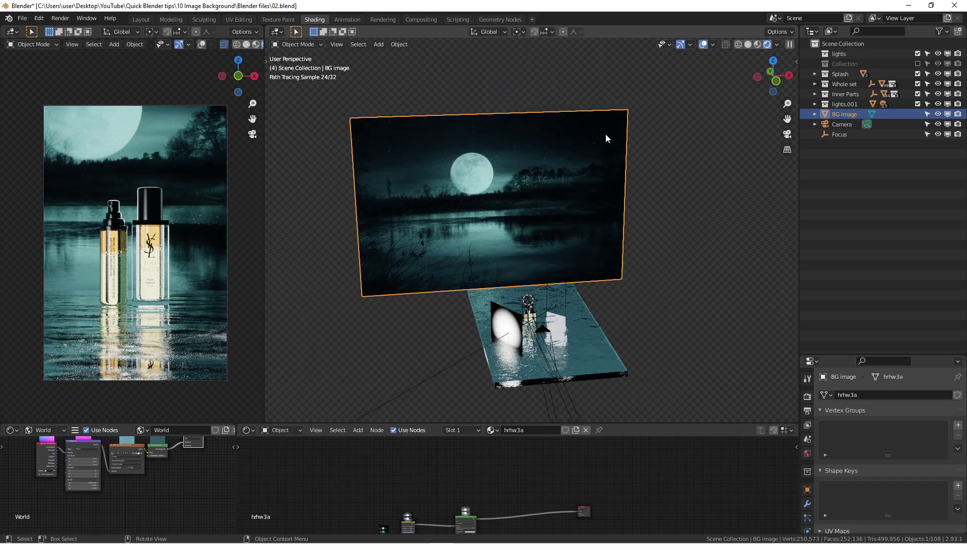
pyautogui.moveTo(599, 240); pyautogui.dragTo(564, 232, button='middle')
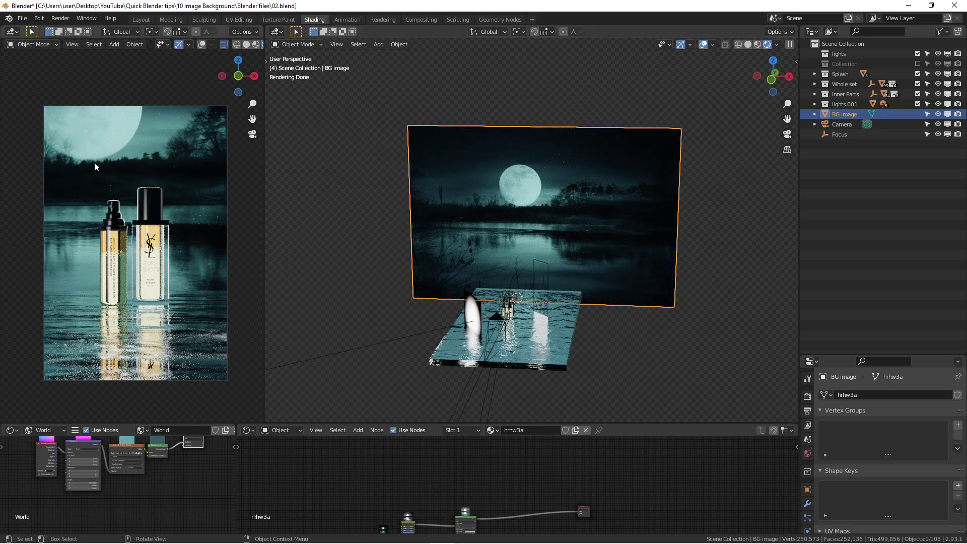
pyautogui.press('KP_1')
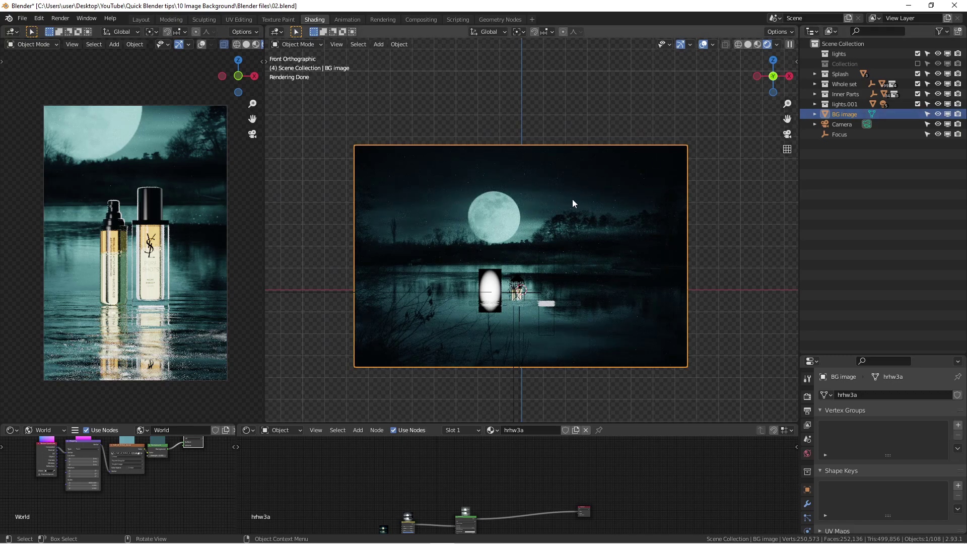
# Step: Resize the moonlit backdrop plane, then start a move and cancel it
pyautogui.press('s')
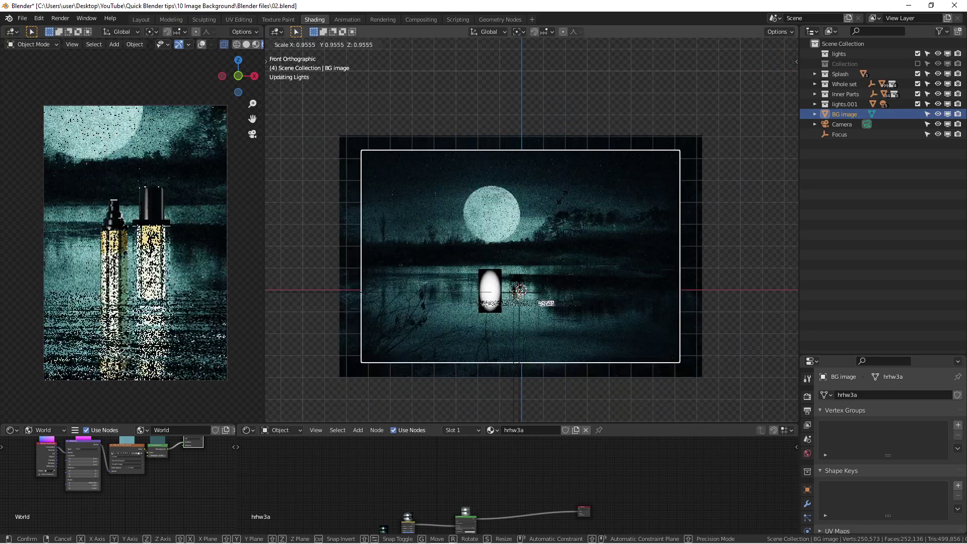
pyautogui.click(567, 198)
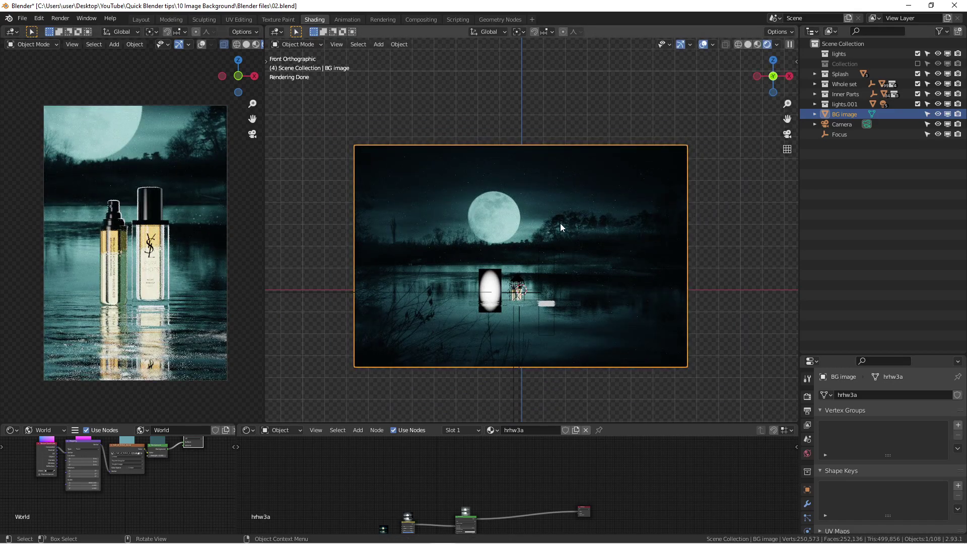
pyautogui.press('g')
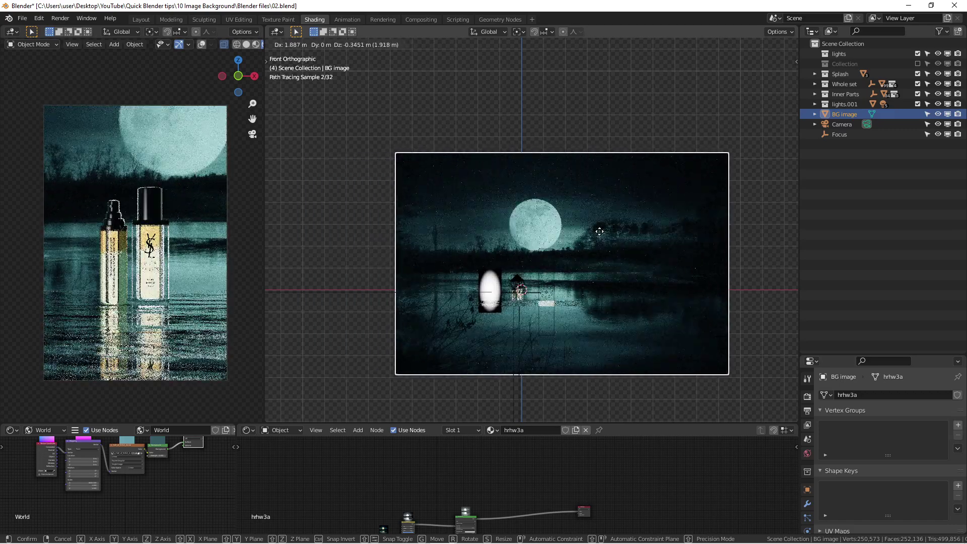
pyautogui.rightClick(505, 232)
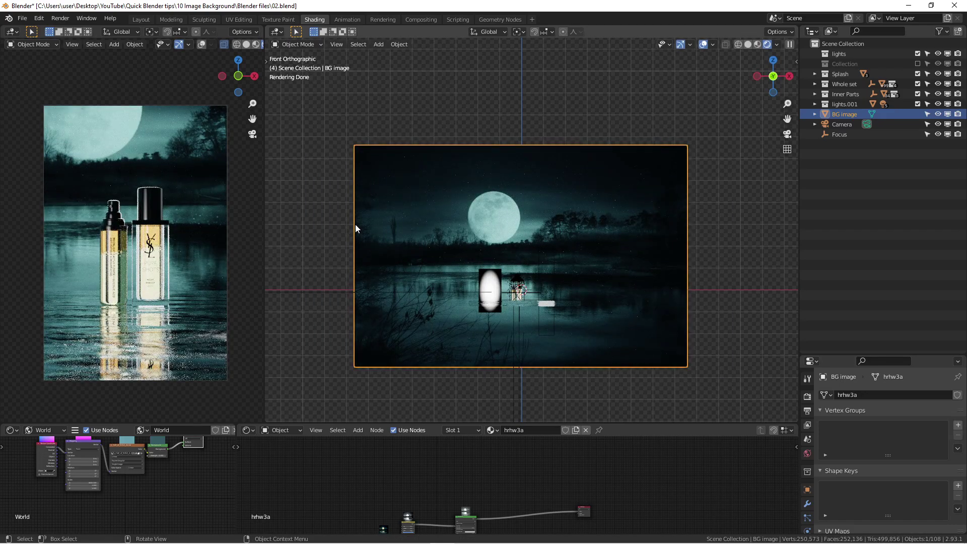
# Step: Orbit into an angled User Perspective of the backdrop and water floor
pyautogui.scroll(1, 385, 222)
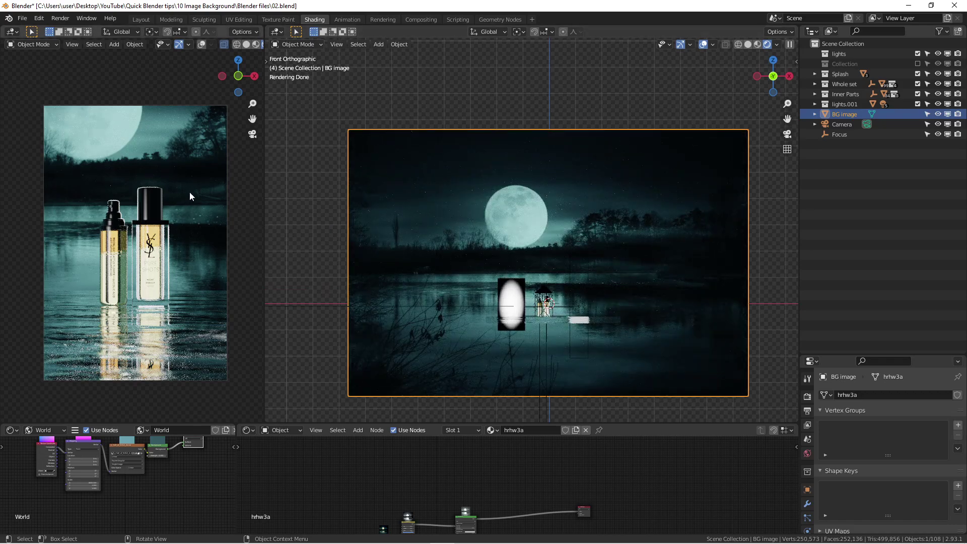
pyautogui.moveTo(492, 197); pyautogui.dragTo(530, 197, button='middle')
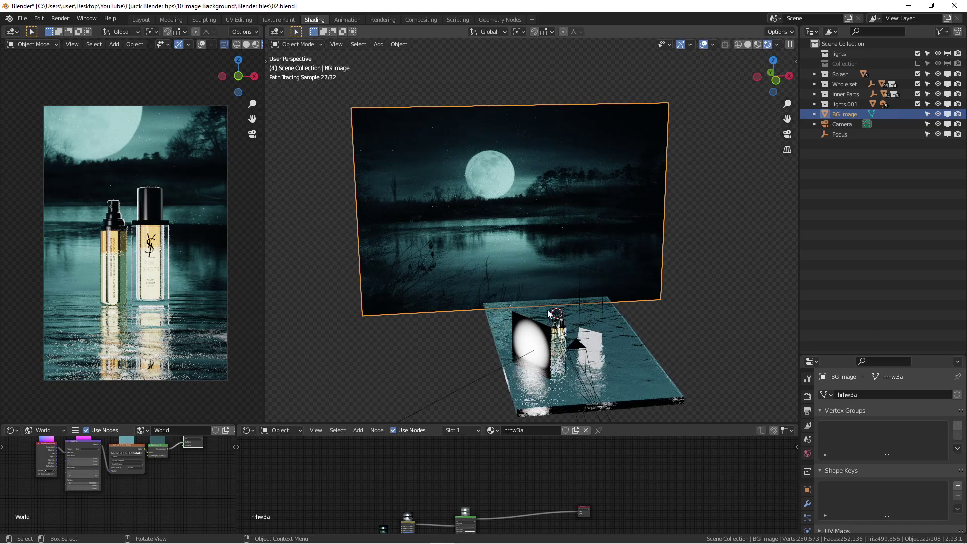
pyautogui.moveTo(549, 313); pyautogui.dragTo(541, 298, button='middle')
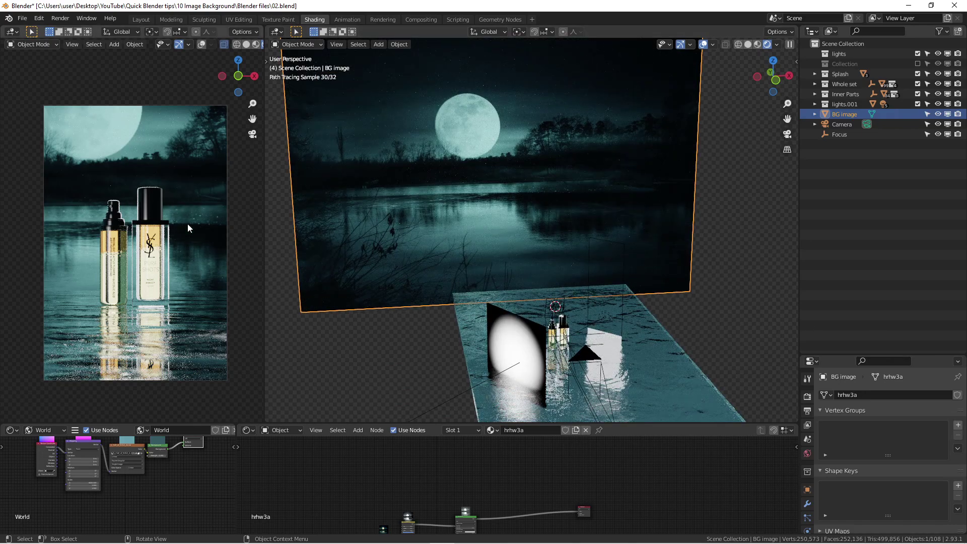
pyautogui.scroll(-2, 634, 326)
pyautogui.moveTo(635, 324)
pyautogui.mouseDown(button='middle')
pyautogui.moveTo(491, 297)
pyautogui.moveTo(552, 264)
pyautogui.moveTo(530, 258)
pyautogui.mouseUp(button='middle')
pyautogui.scroll(-2, 534, 272)
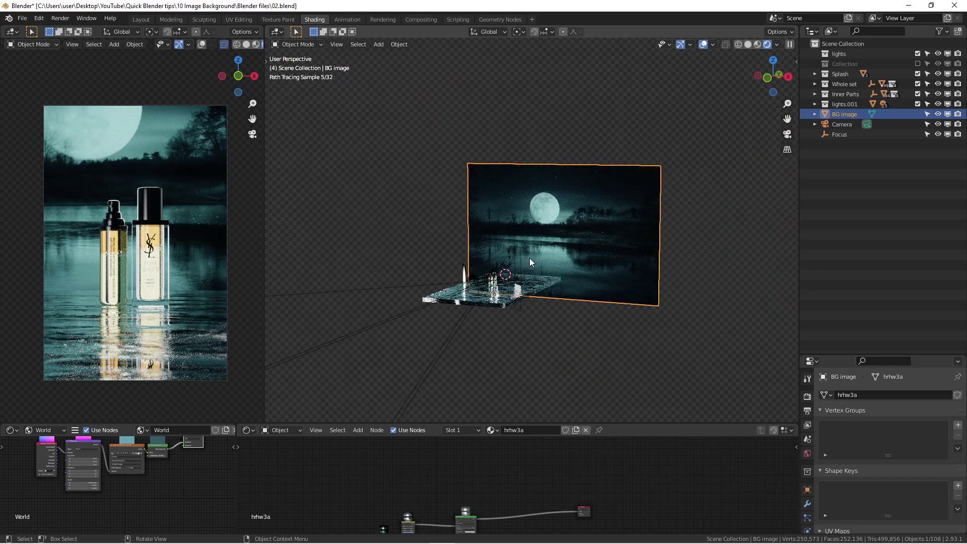
pyautogui.scroll(2, 530, 258)
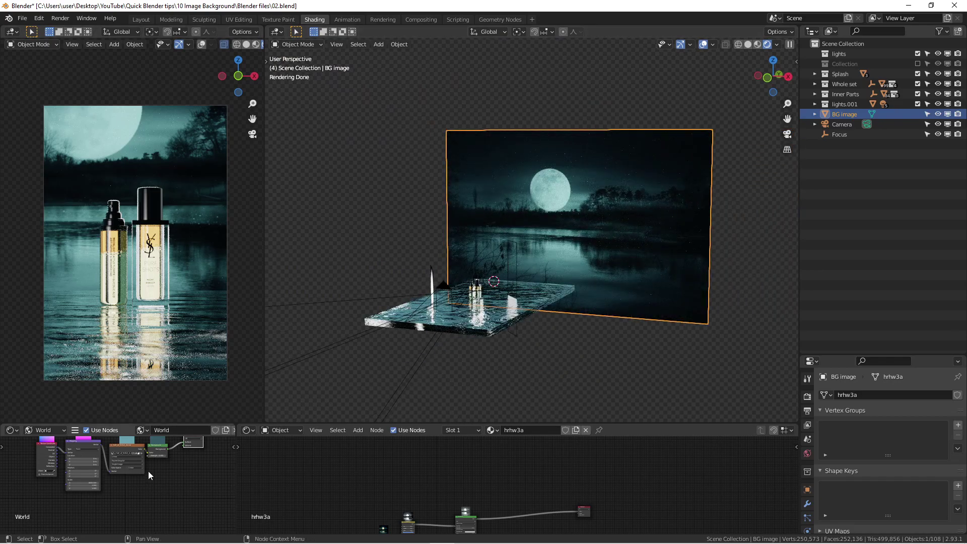
pyautogui.scroll(5, 148, 471)
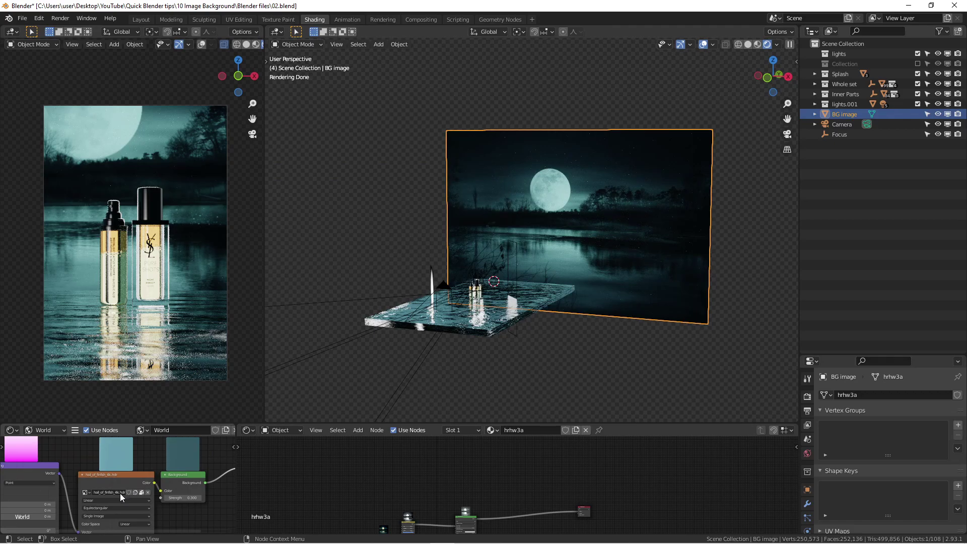
pyautogui.scroll(2, 181, 503)
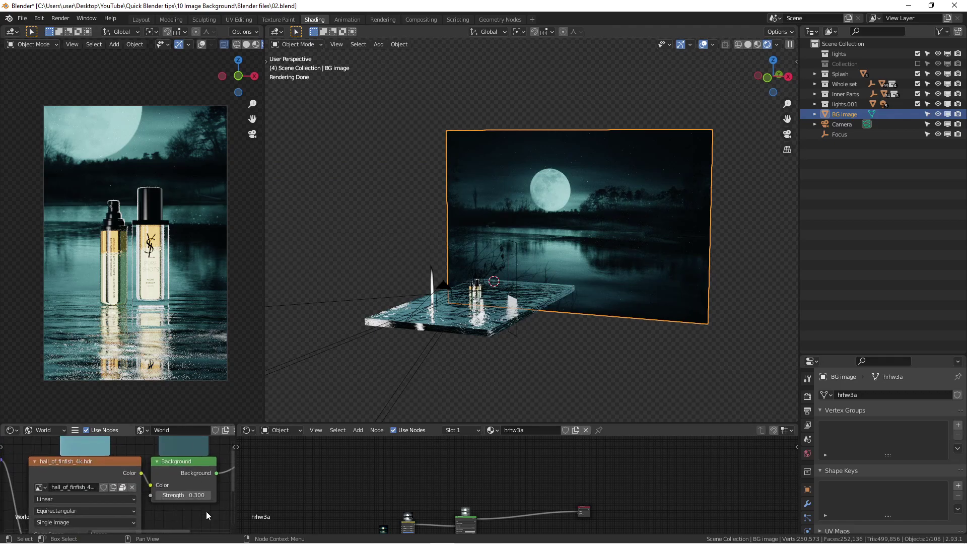
pyautogui.hotkey('ctrl', 'space')
pyautogui.scroll(-3, 555, 353)
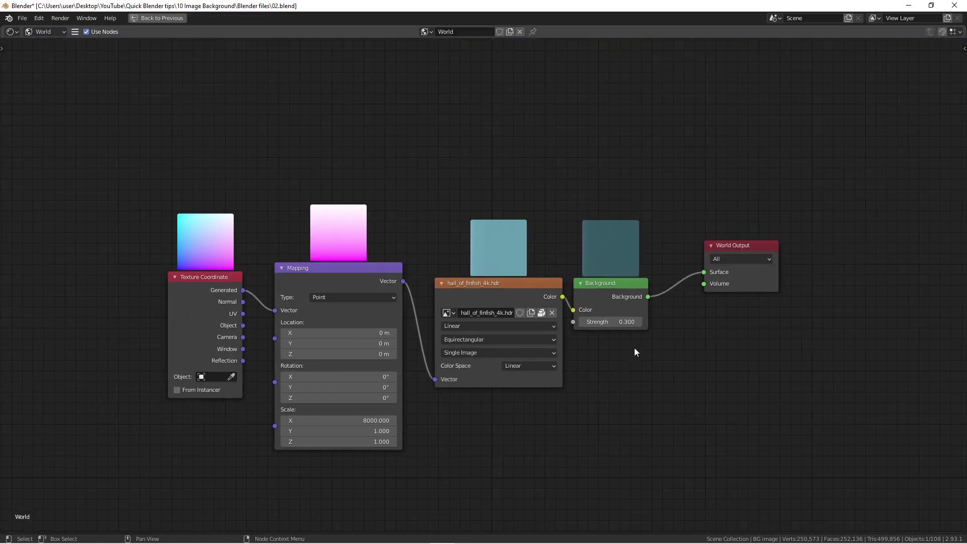
pyautogui.scroll(2, 540, 313)
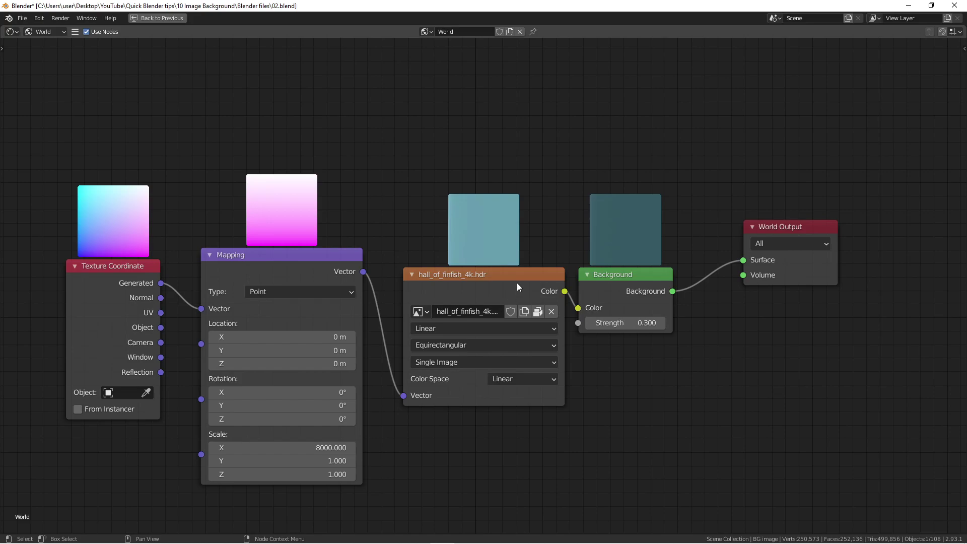
pyautogui.scroll(-2, 499, 267)
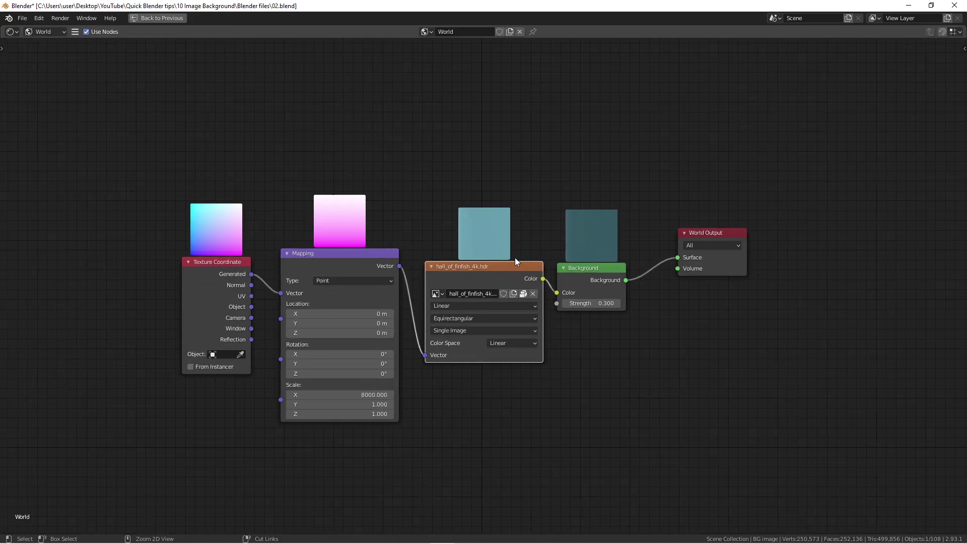
pyautogui.hotkey('ctrl', 'space')
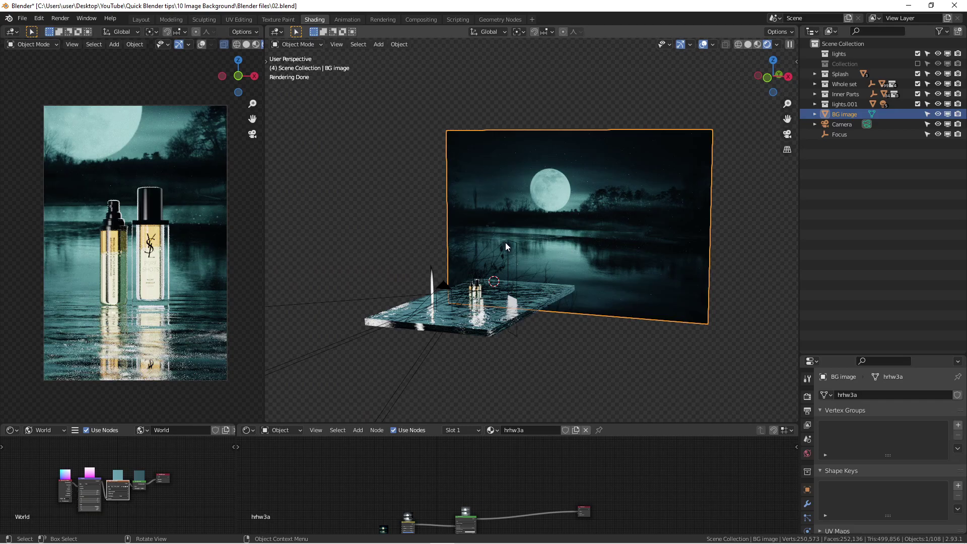
pyautogui.scroll(2, 129, 509)
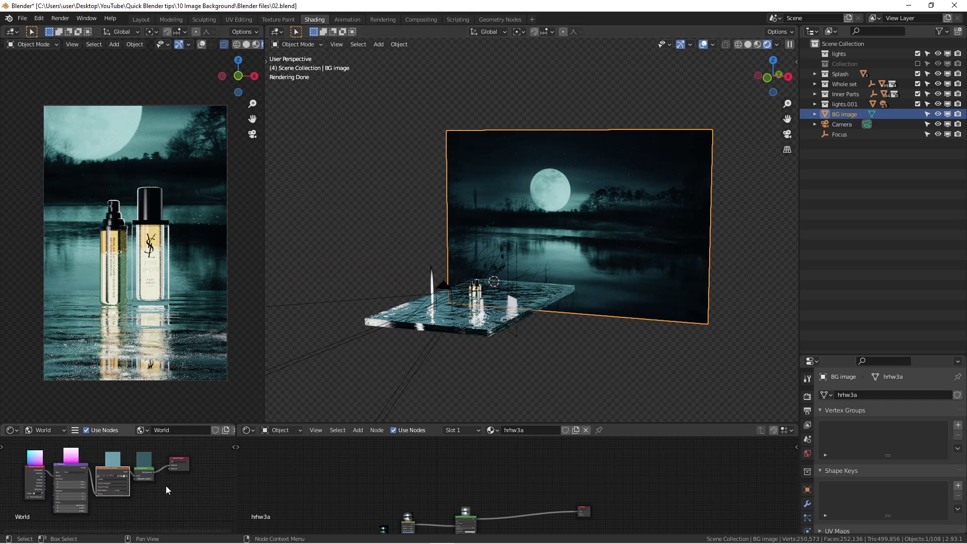
pyautogui.hotkey('ctrl', 'space')
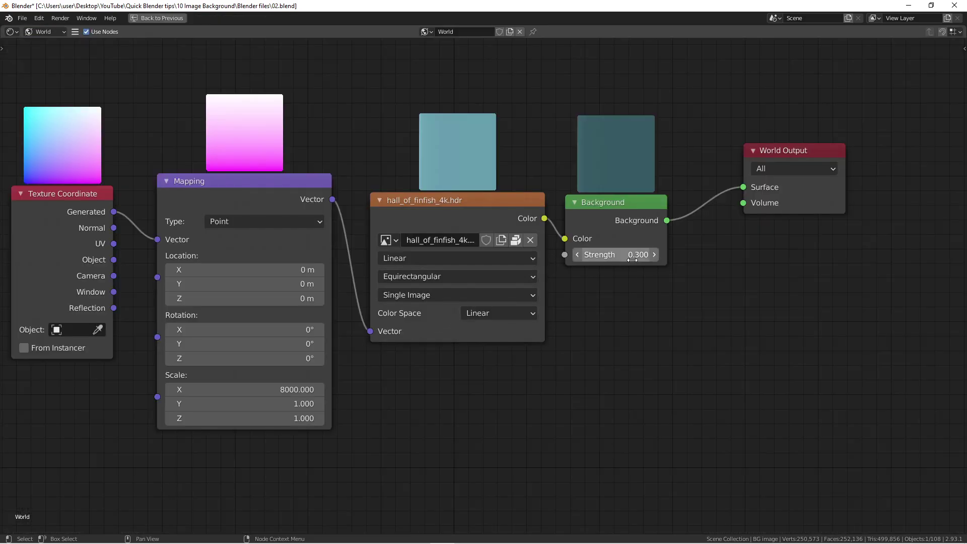
pyautogui.hotkey('ctrl', 'space')
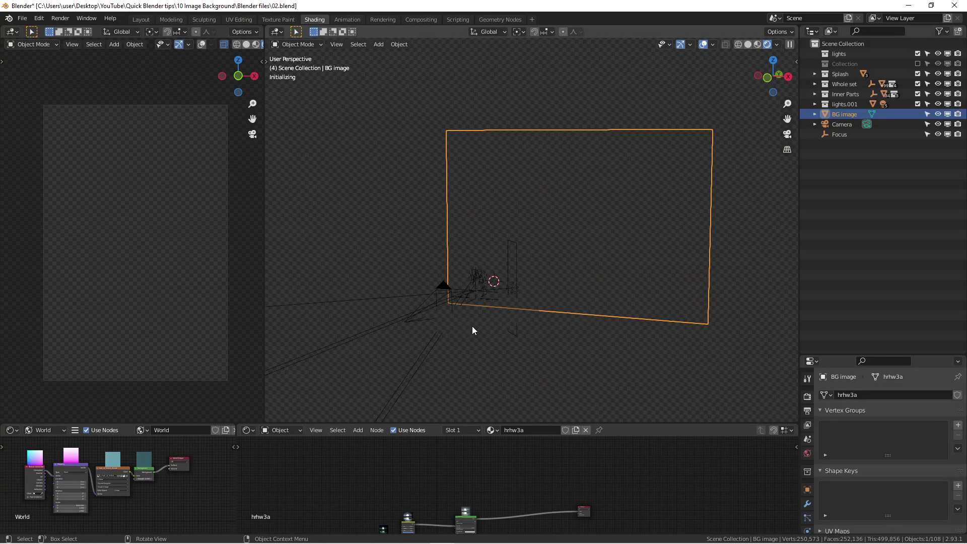
# Step: Select the water plane and orbit the rendered view around both planes
pyautogui.moveTo(472, 330); pyautogui.dragTo(295, 346, button='middle')
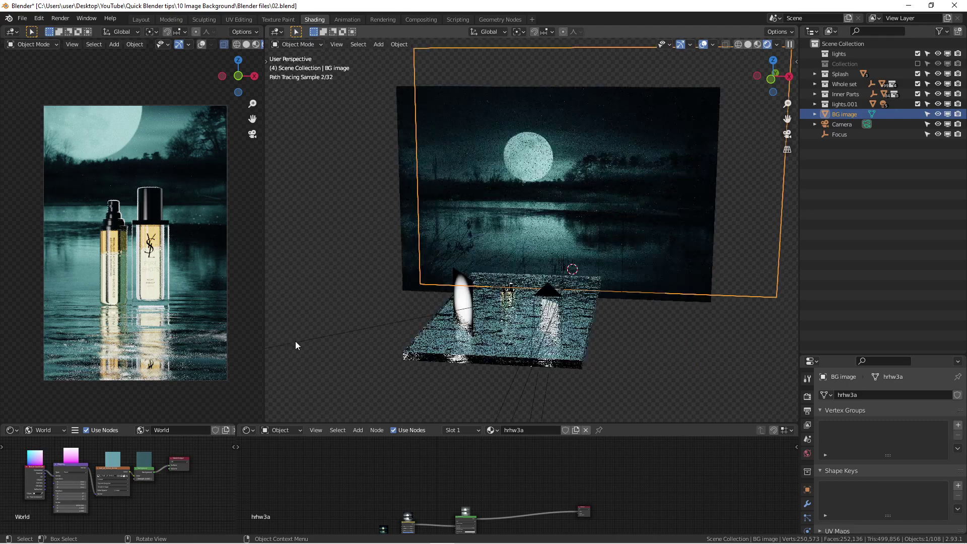
pyautogui.click(570, 360)
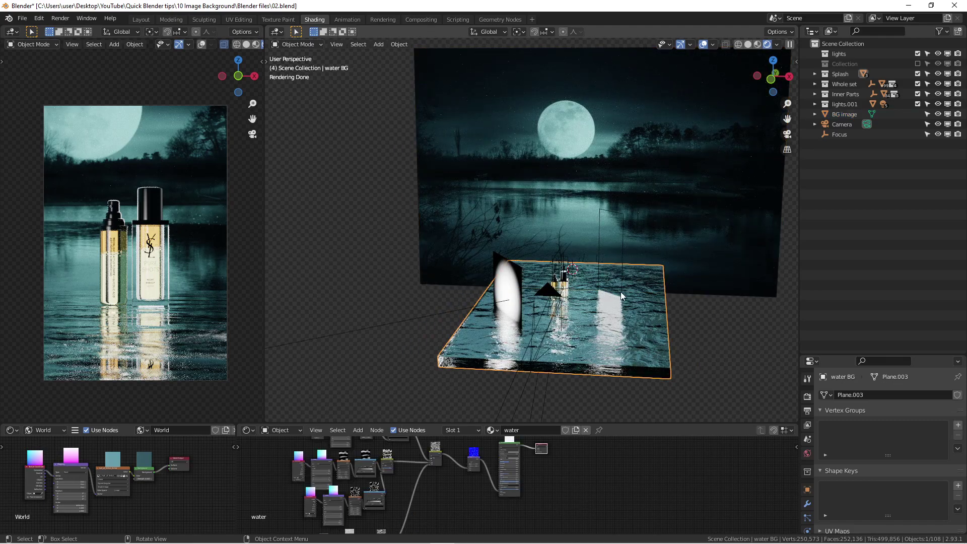
pyautogui.moveTo(344, 295)
pyautogui.mouseDown(button='middle')
pyautogui.moveTo(612, 234)
pyautogui.moveTo(488, 213)
pyautogui.moveTo(537, 210)
pyautogui.moveTo(490, 240)
pyautogui.moveTo(549, 246)
pyautogui.mouseUp(button='middle')
# Step: Switch to Front Orthographic view, then zoom and pan to recentre the backdrop
pyautogui.press('KP_1')
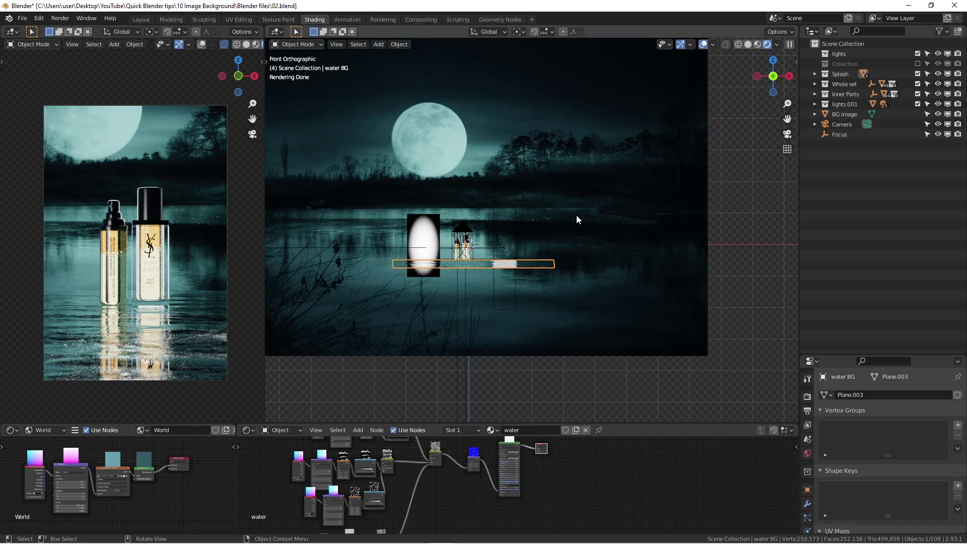
pyautogui.scroll(2, 463, 219)
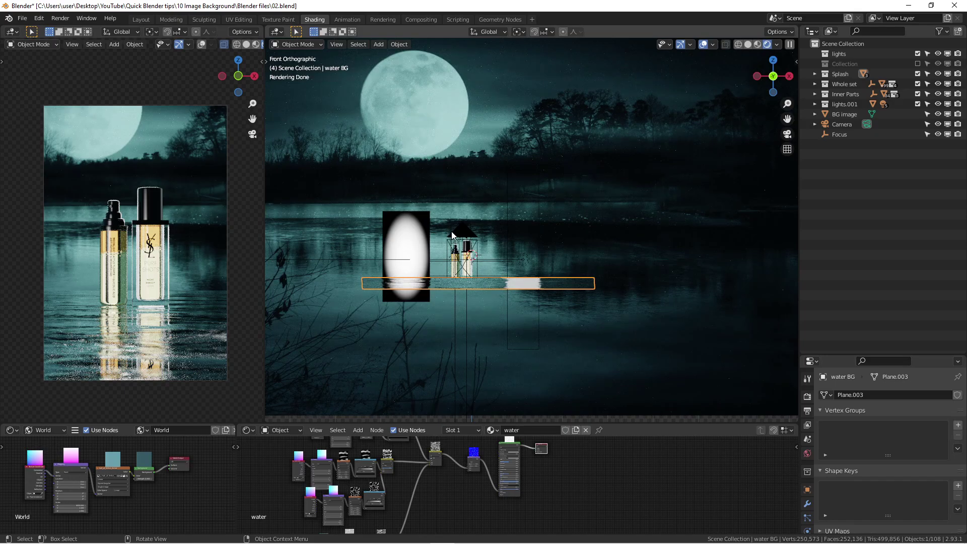
pyautogui.scroll(-4, 485, 216)
pyautogui.keyDown('shift'); pyautogui.moveTo(522, 238); pyautogui.dragTo(551, 269, button='middle'); pyautogui.keyUp('shift')
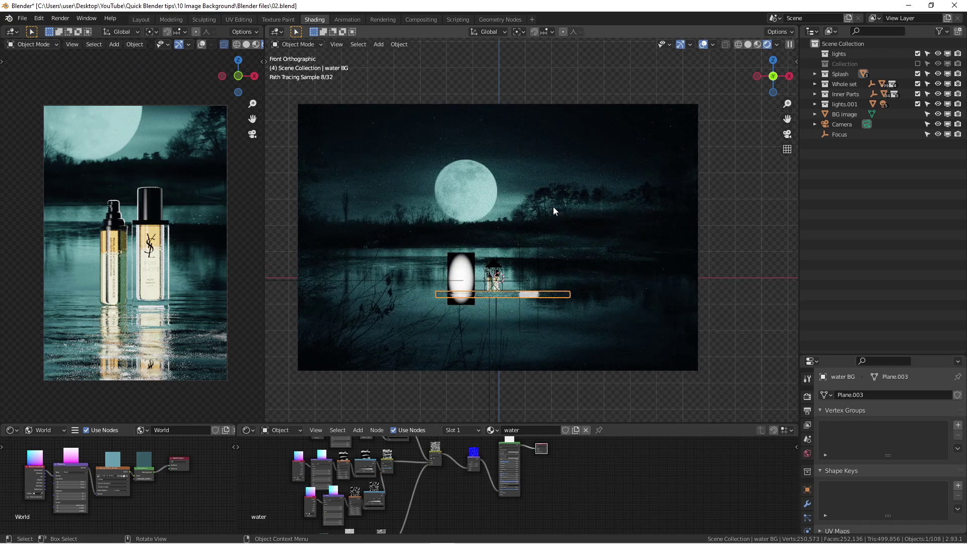
pyautogui.scroll(1, 560, 210)
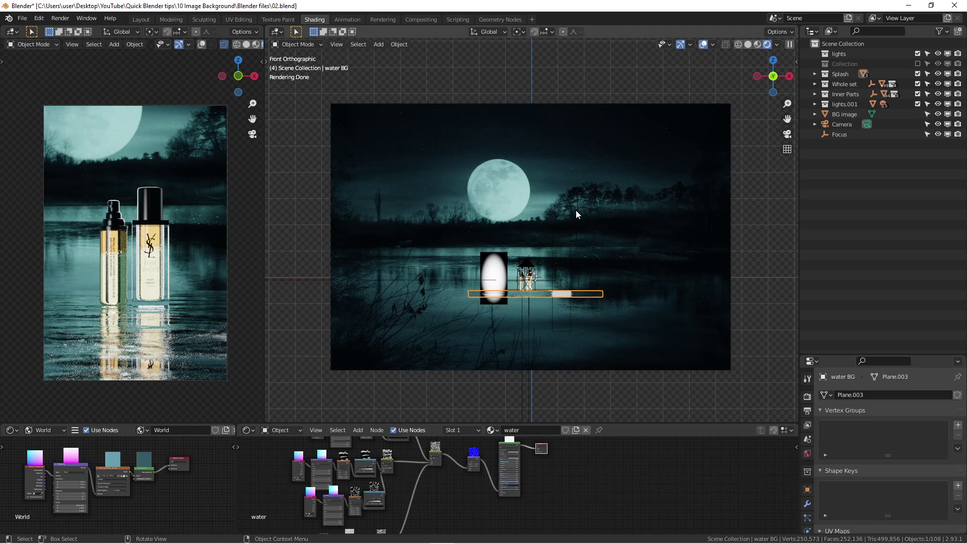
pyautogui.scroll(1, 574, 211)
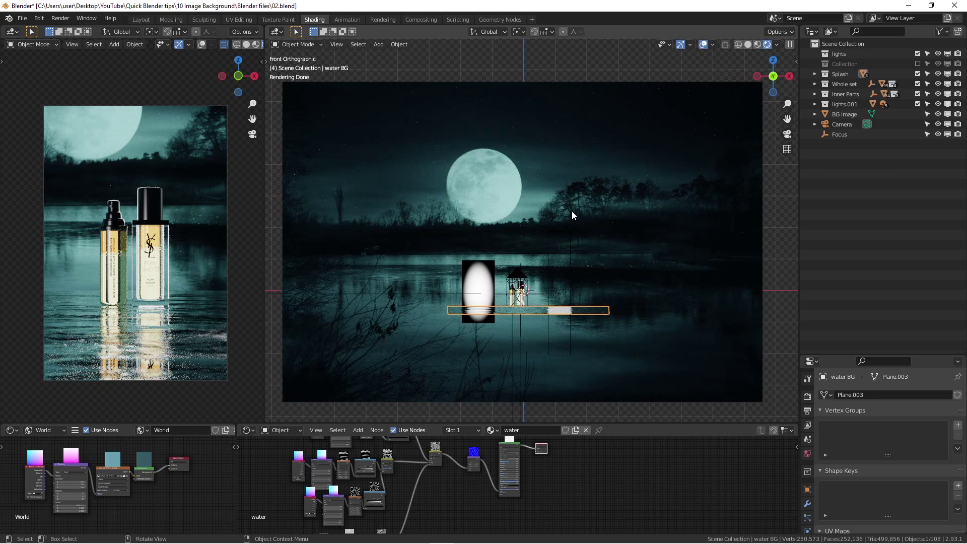
pyautogui.scroll(-1, 570, 212)
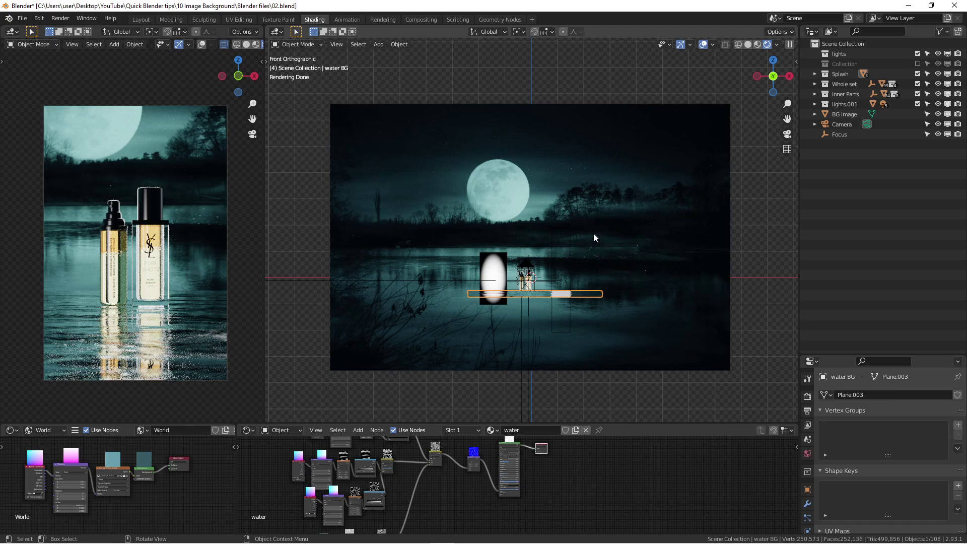
pyautogui.scroll(1, 527, 216)
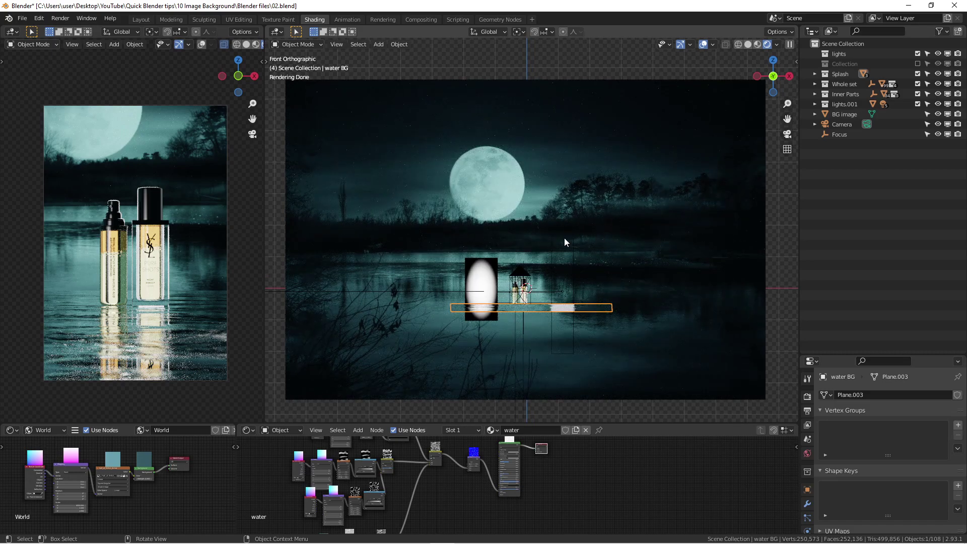
pyautogui.scroll(-2, 565, 224)
pyautogui.click(567, 222)
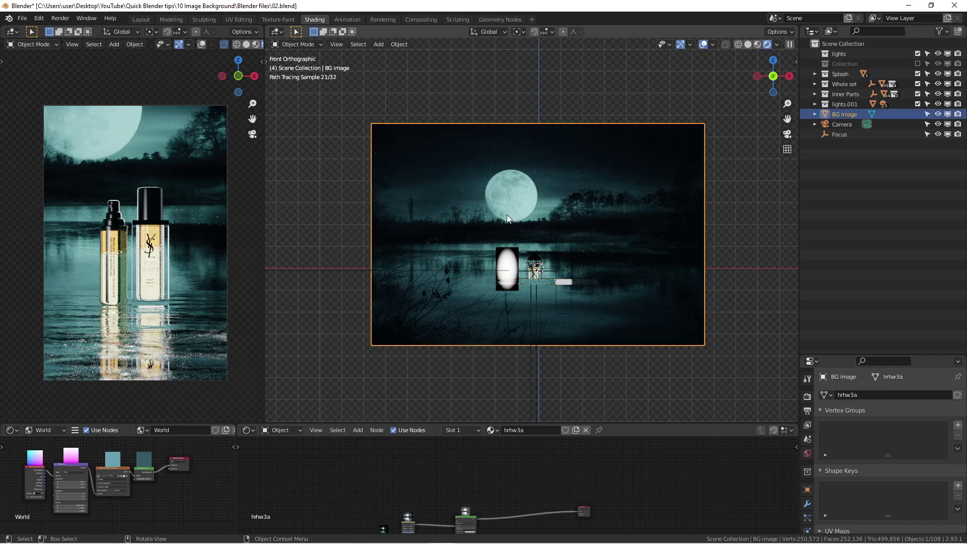
pyautogui.scroll(1, 530, 226)
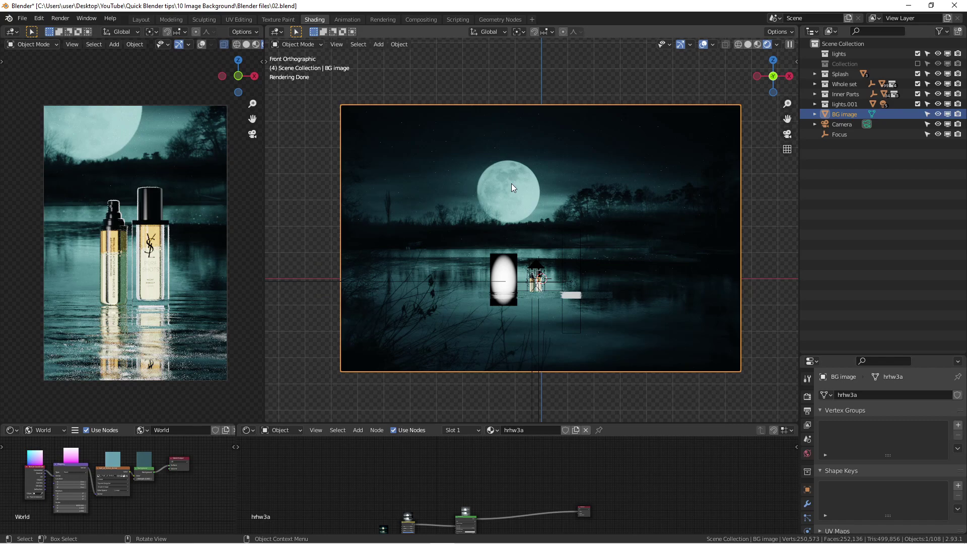
pyautogui.scroll(1, 512, 184)
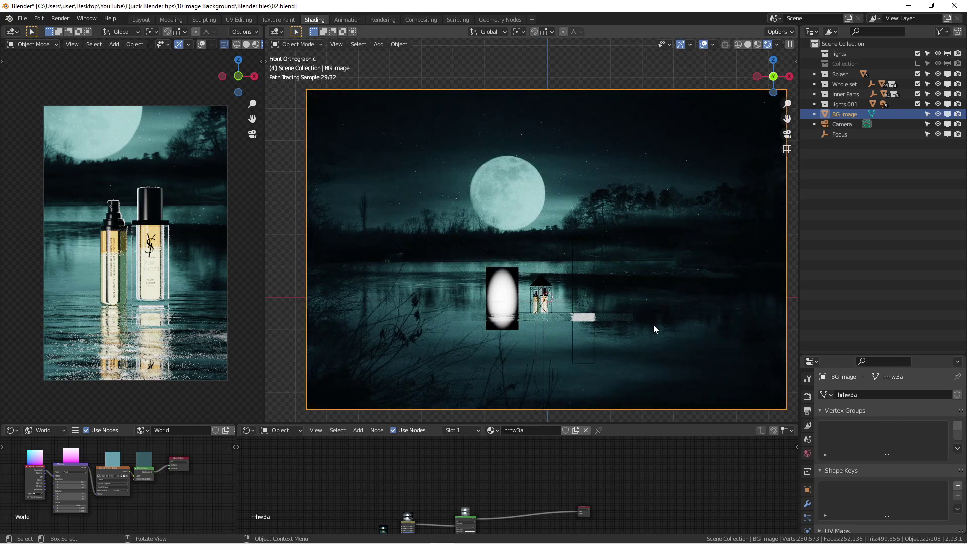
pyautogui.scroll(-2, 587, 266)
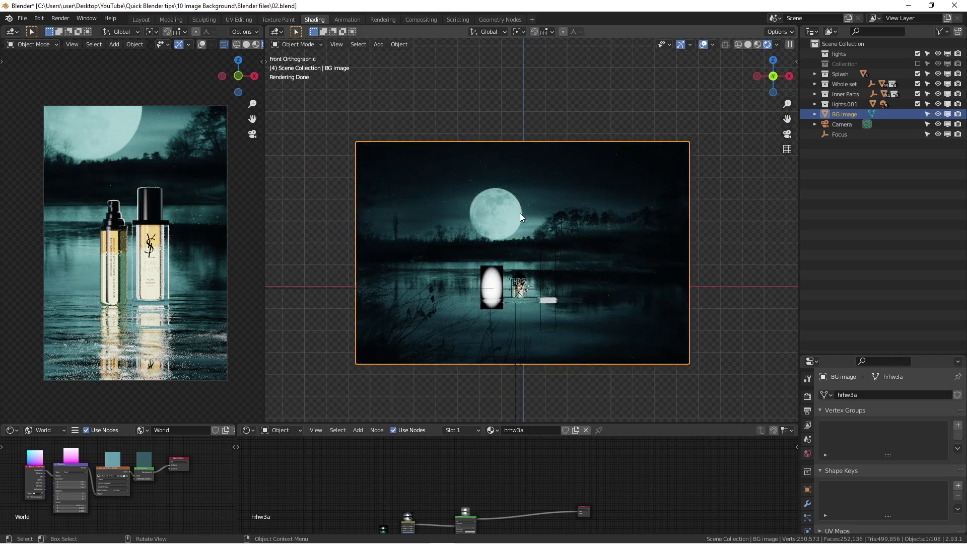
pyautogui.scroll(1, 510, 217)
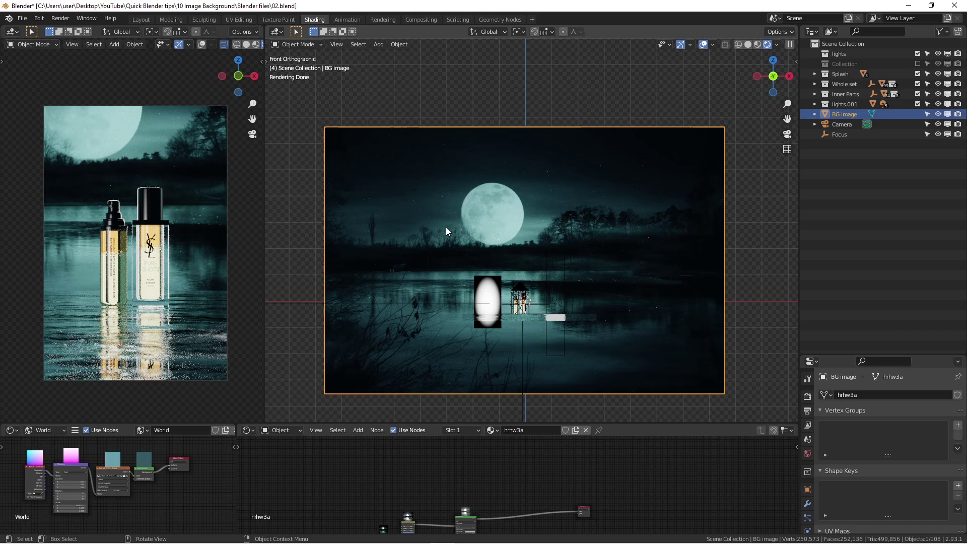
pyautogui.scroll(5, 487, 215)
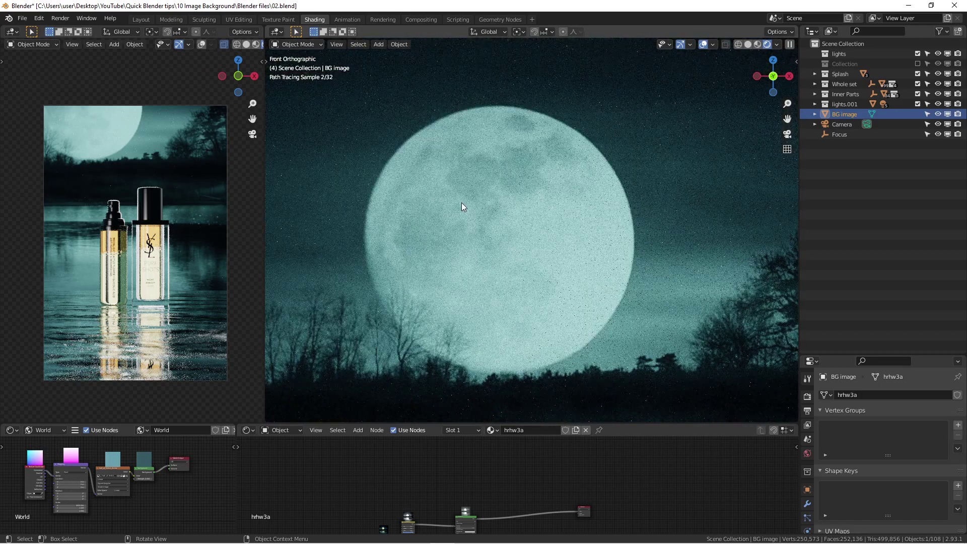
pyautogui.scroll(-5, 557, 253)
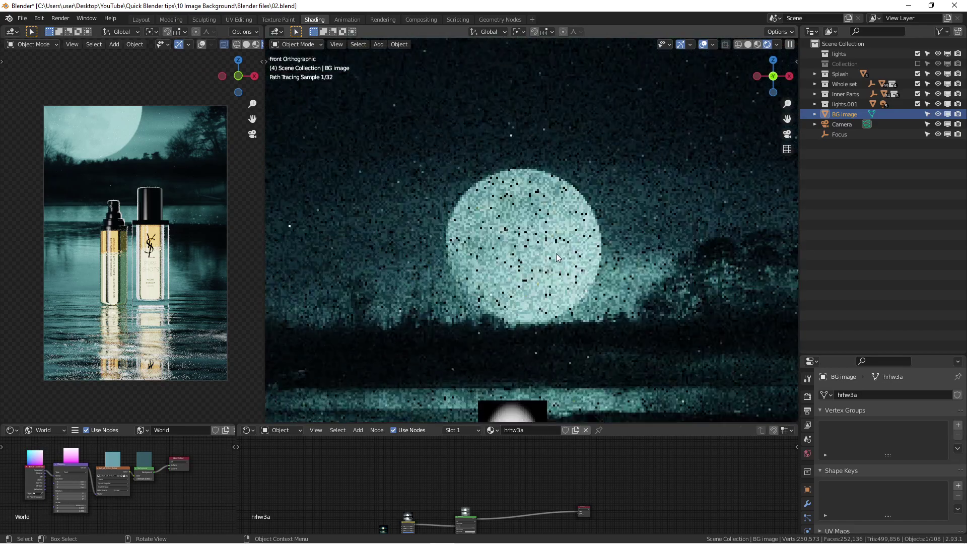
pyautogui.scroll(-3, 553, 253)
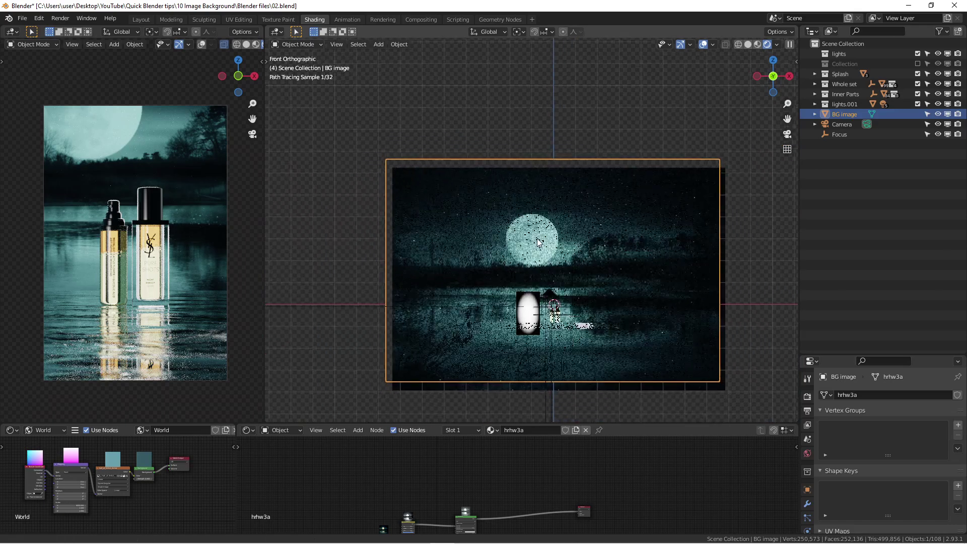
pyautogui.scroll(1, 534, 234)
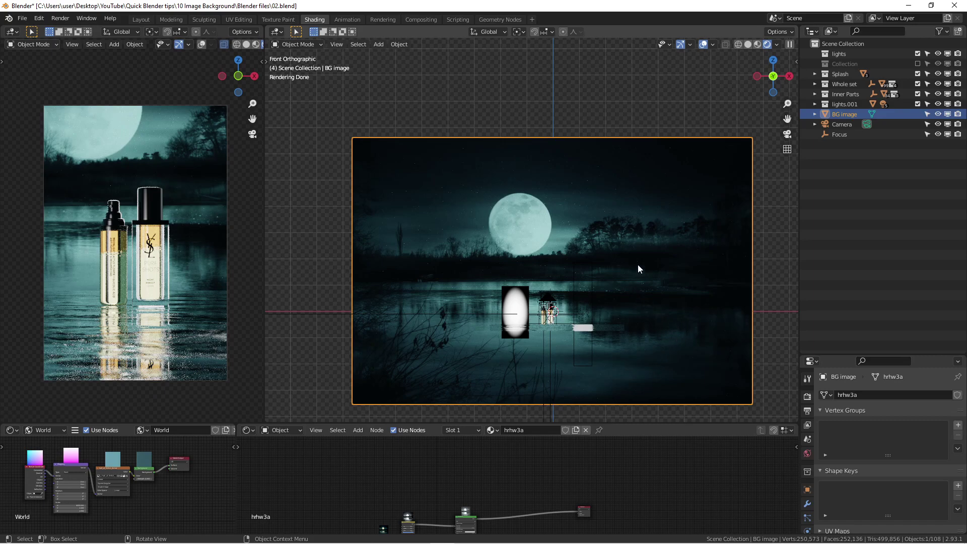
pyautogui.scroll(1, 621, 271)
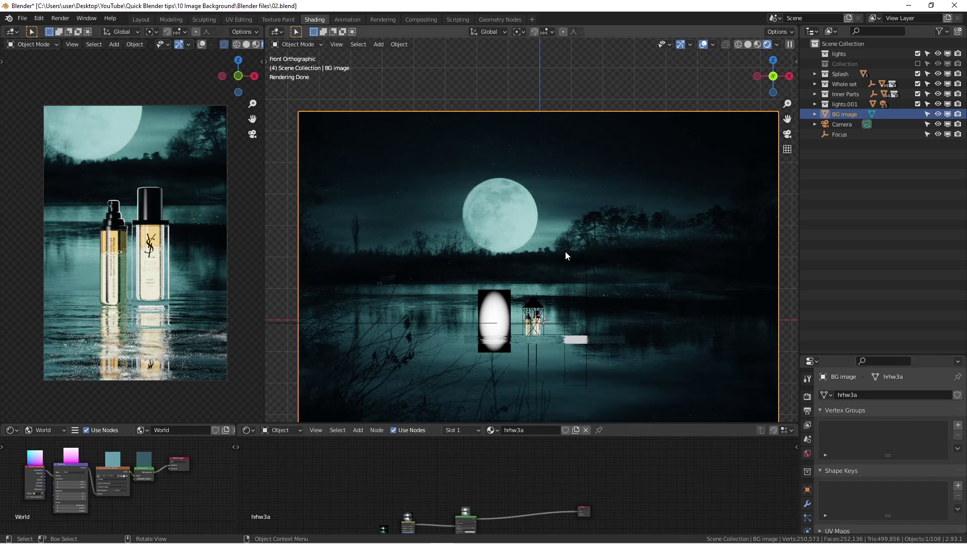
pyautogui.scroll(-2, 559, 250)
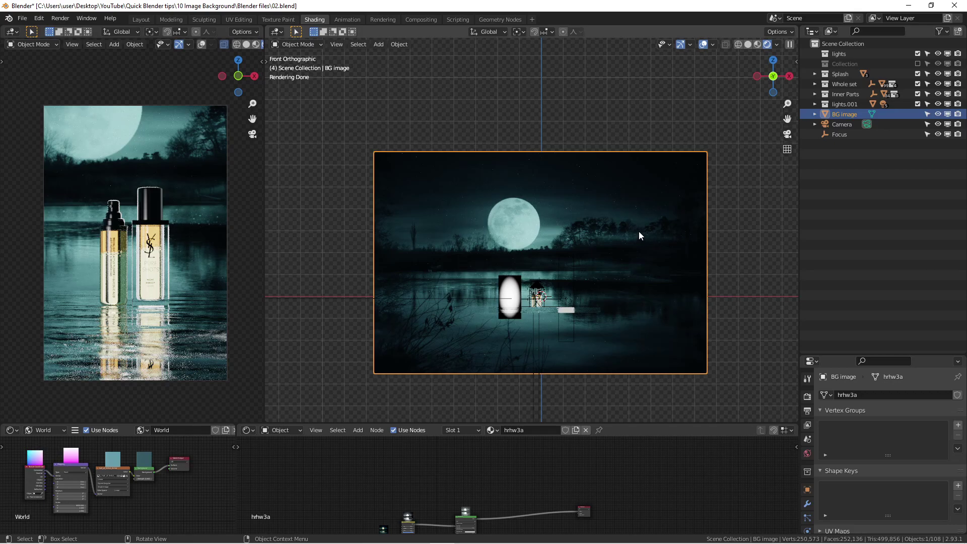
pyautogui.press('g')
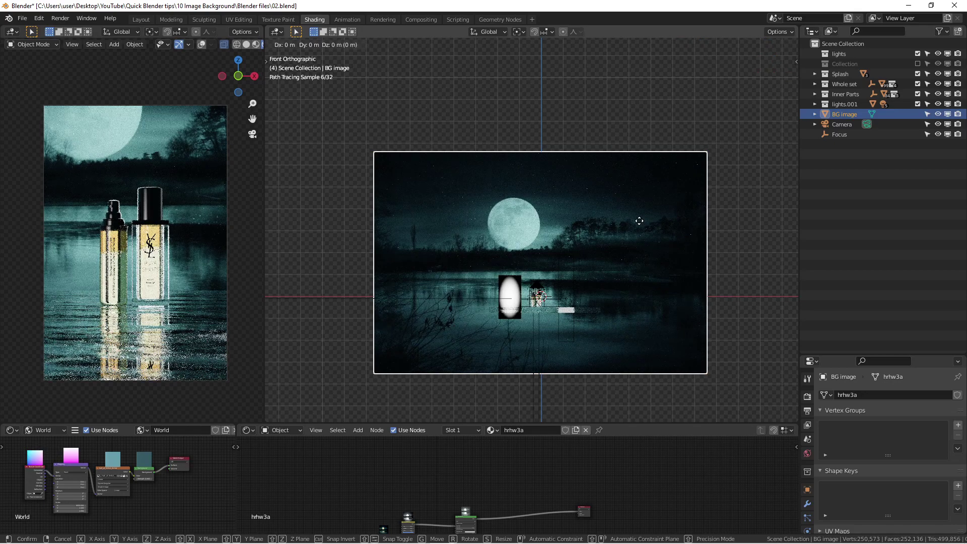
pyautogui.press('z')
pyautogui.moveTo(642, 257)
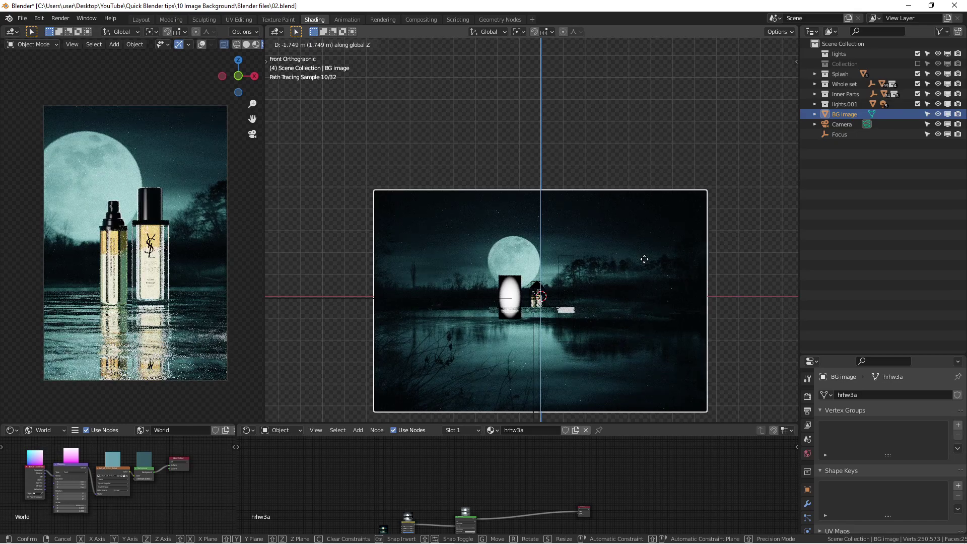
pyautogui.rightClick(645, 260)
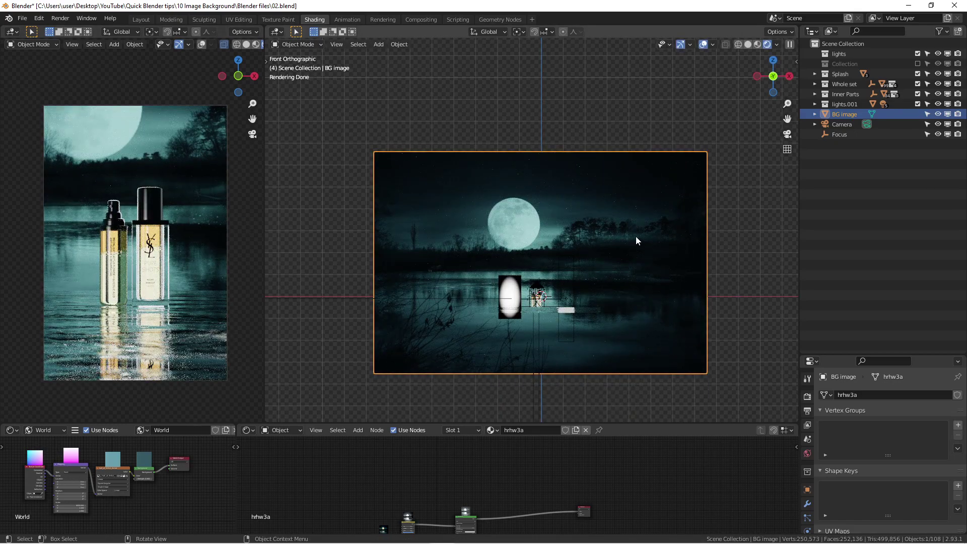
pyautogui.press('g')
pyautogui.press('z')
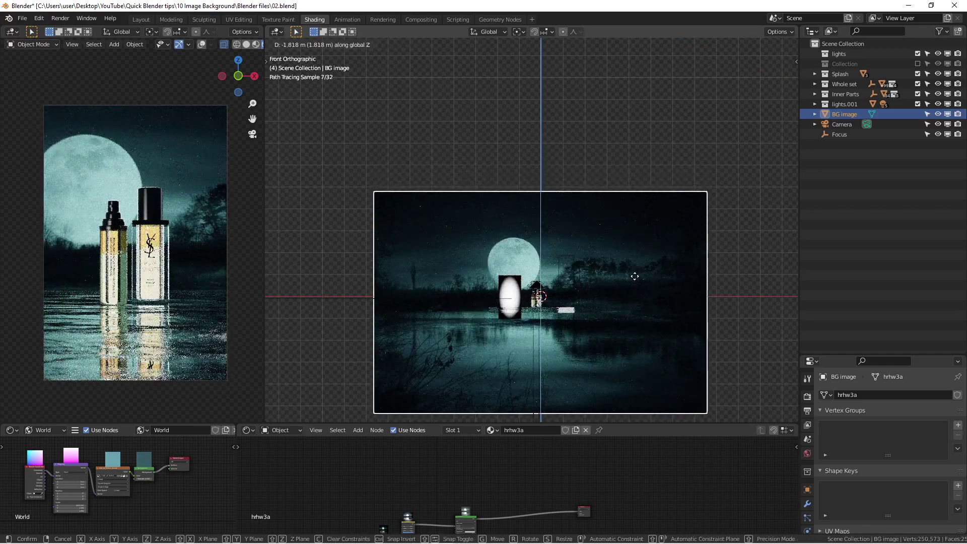
pyautogui.click(635, 276)
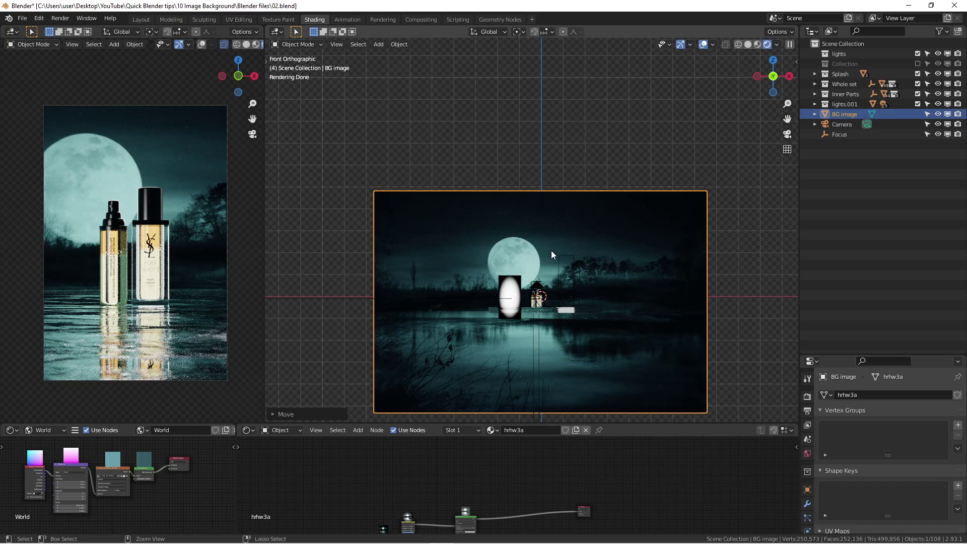
pyautogui.hotkey('ctrl', 'z')
# Step: Enlarge the Properties editor and select the Camera in the outliner
pyautogui.moveTo(539, 238); pyautogui.dragTo(537, 265, button='middle')
pyautogui.scroll(3, 525, 271)
pyautogui.scroll(4, 527, 265)
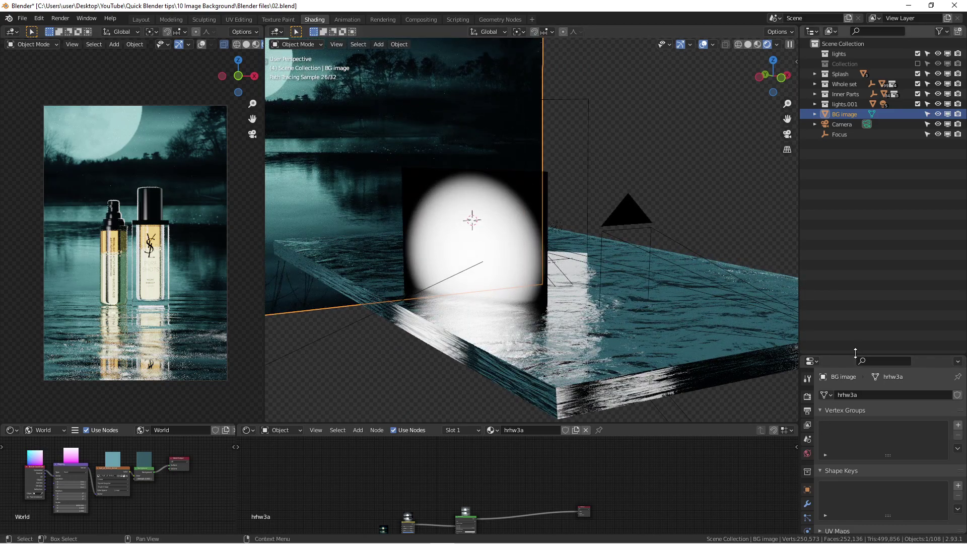
pyautogui.moveTo(856, 355); pyautogui.dragTo(855, 186)
pyautogui.click(839, 126)
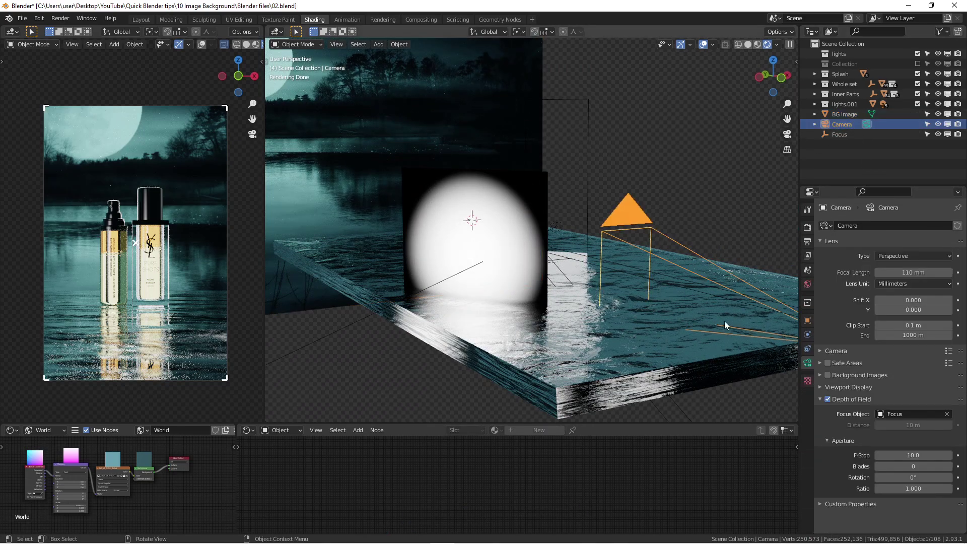
# Step: Select the water BG plane and orbit to look down on the water
pyautogui.moveTo(714, 372); pyautogui.dragTo(632, 357, button='middle')
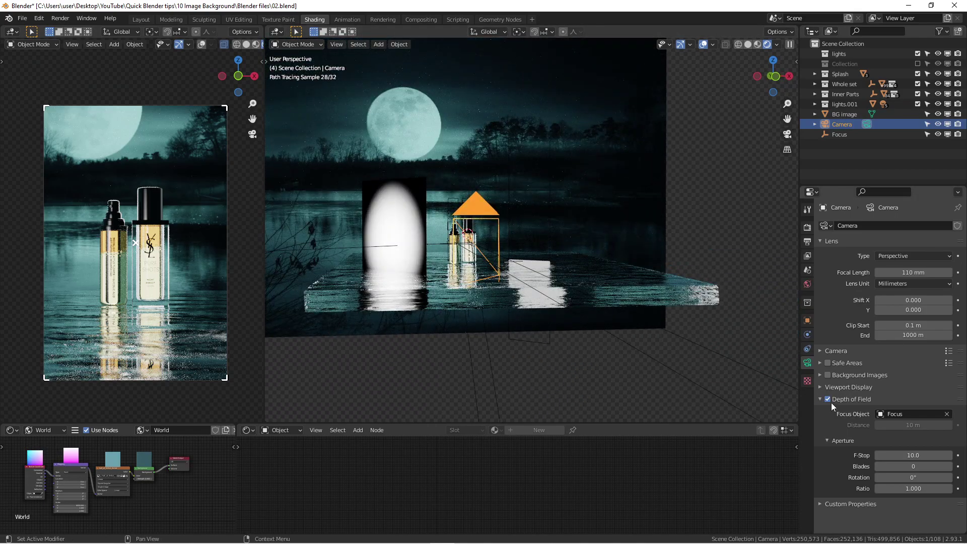
pyautogui.scroll(5, 463, 282)
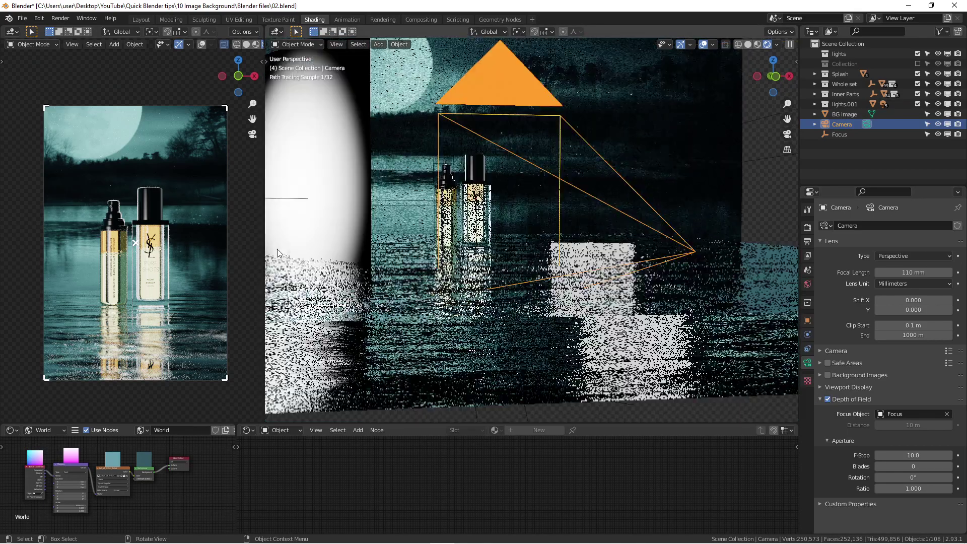
pyautogui.click(555, 313)
pyautogui.moveTo(554, 312); pyautogui.dragTo(543, 329, button='middle')
pyautogui.scroll(-3, 594, 285)
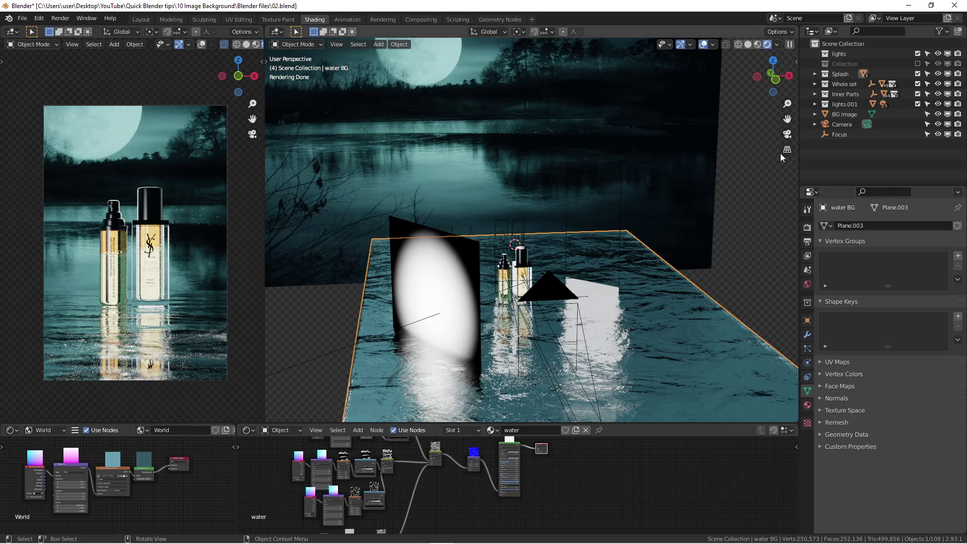
# Step: Reselect the Camera and toggle its Depth of Field off and back on to compare
pyautogui.click(841, 125)
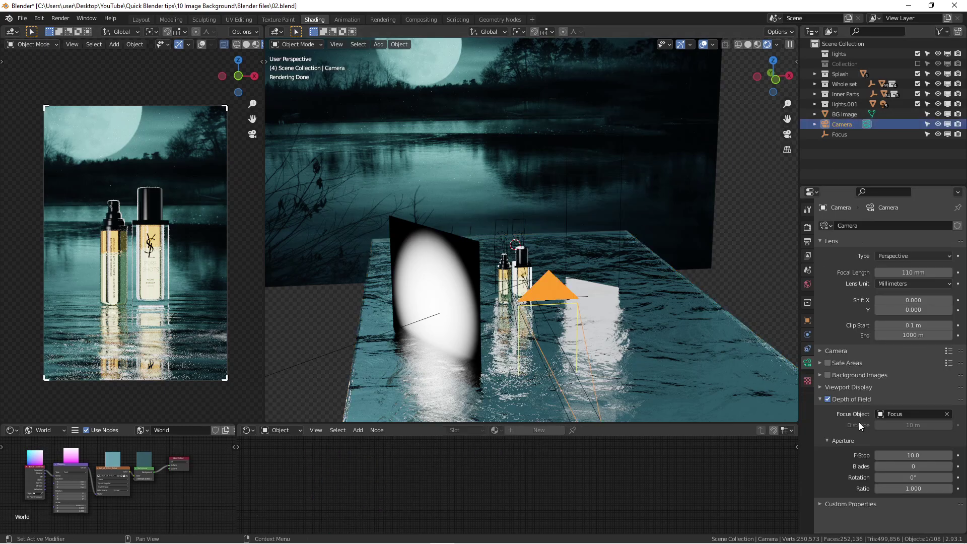
pyautogui.scroll(1, 132, 276)
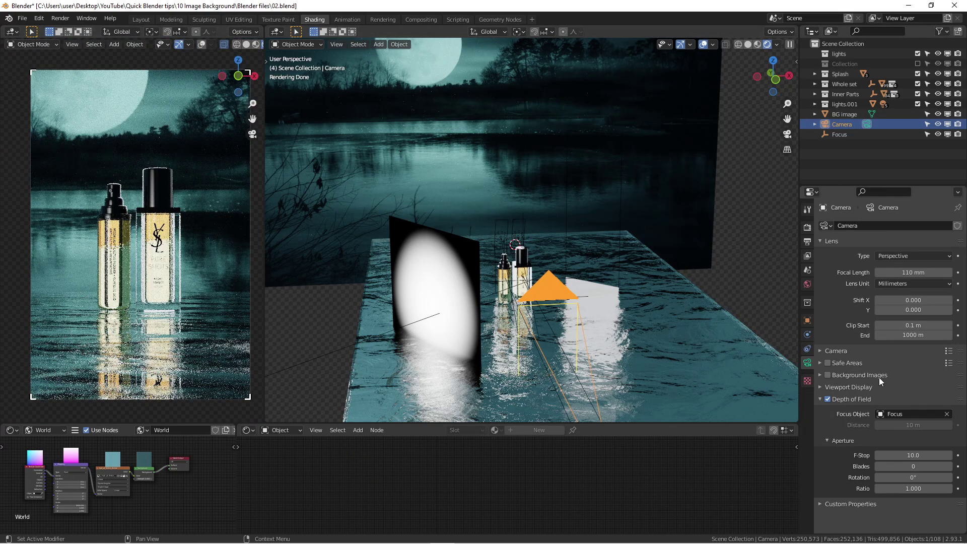
pyautogui.click(830, 400)
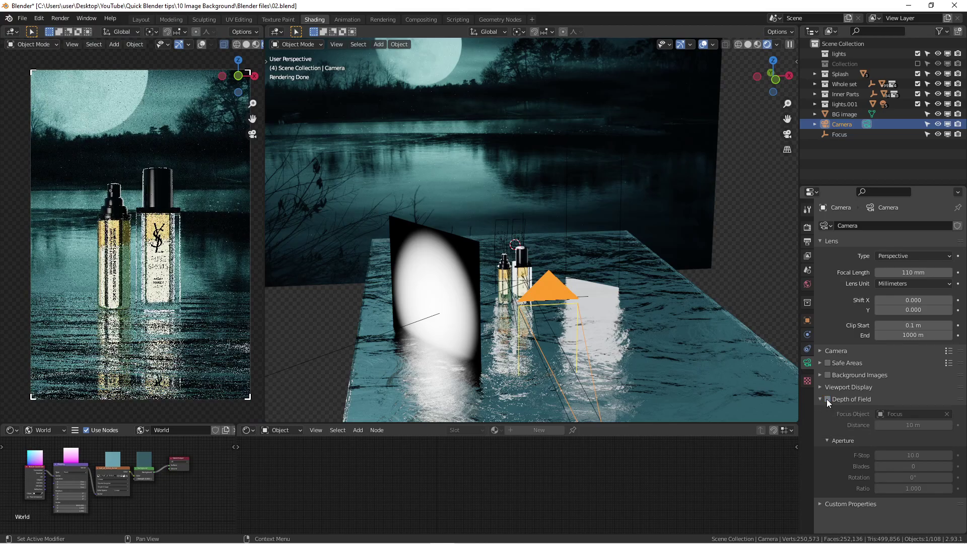
pyautogui.click(828, 399)
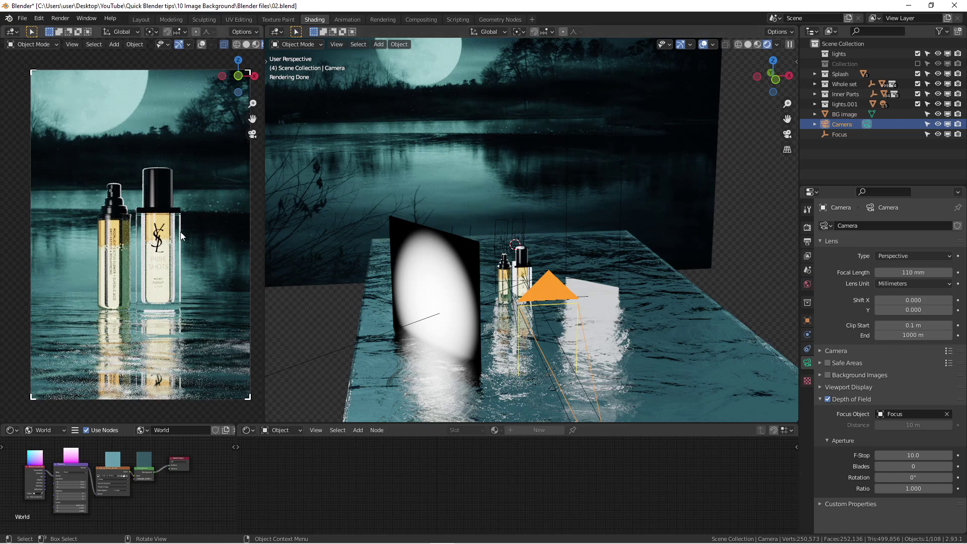
pyautogui.scroll(-1, 196, 256)
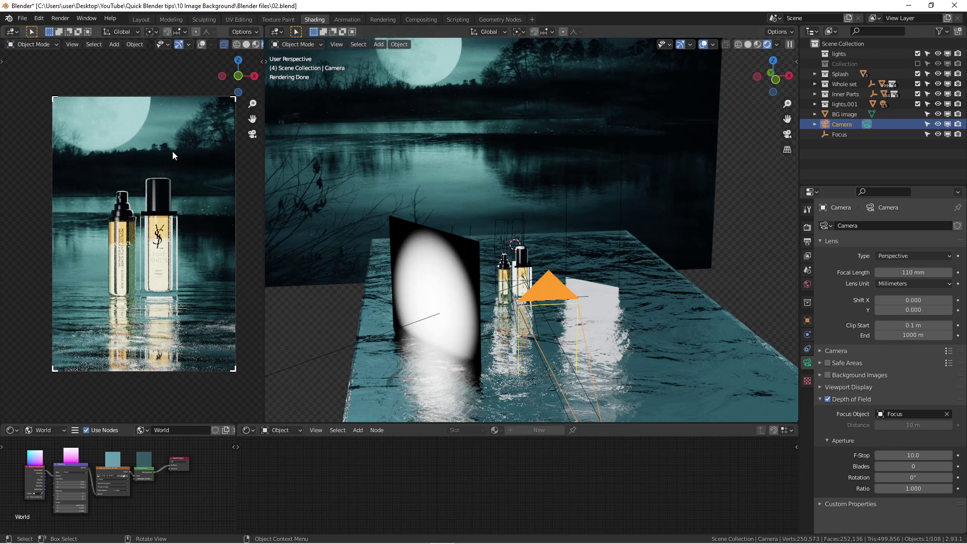
pyautogui.scroll(4, 192, 249)
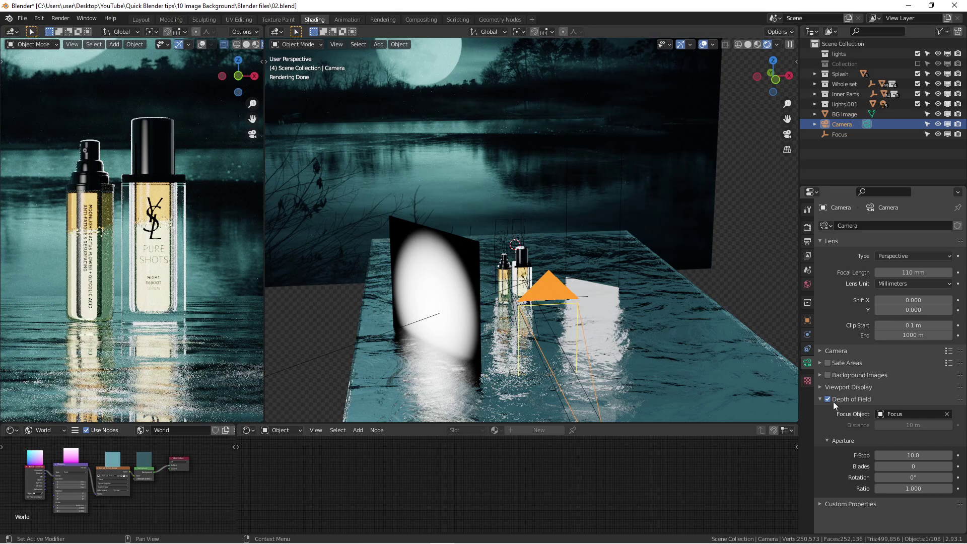
pyautogui.scroll(-4, 123, 352)
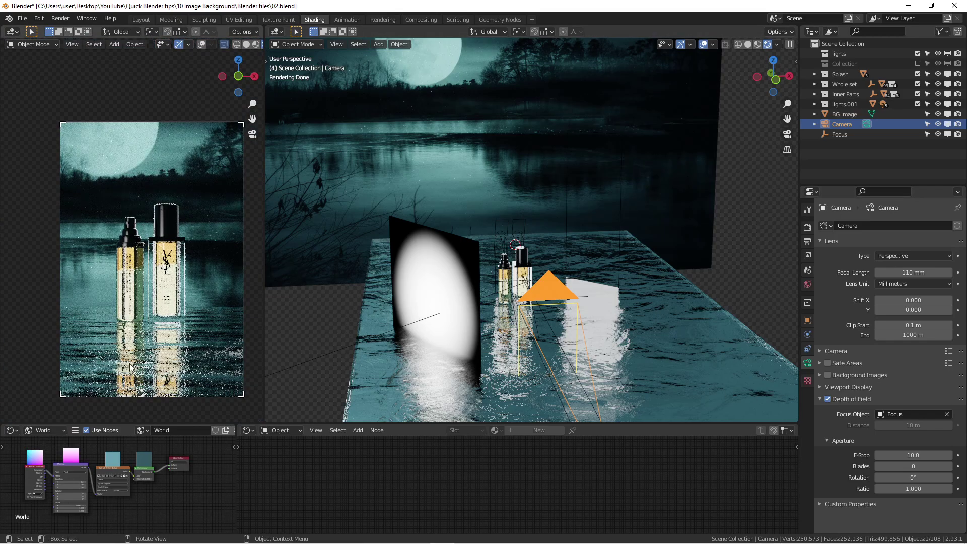
pyautogui.scroll(4, 212, 306)
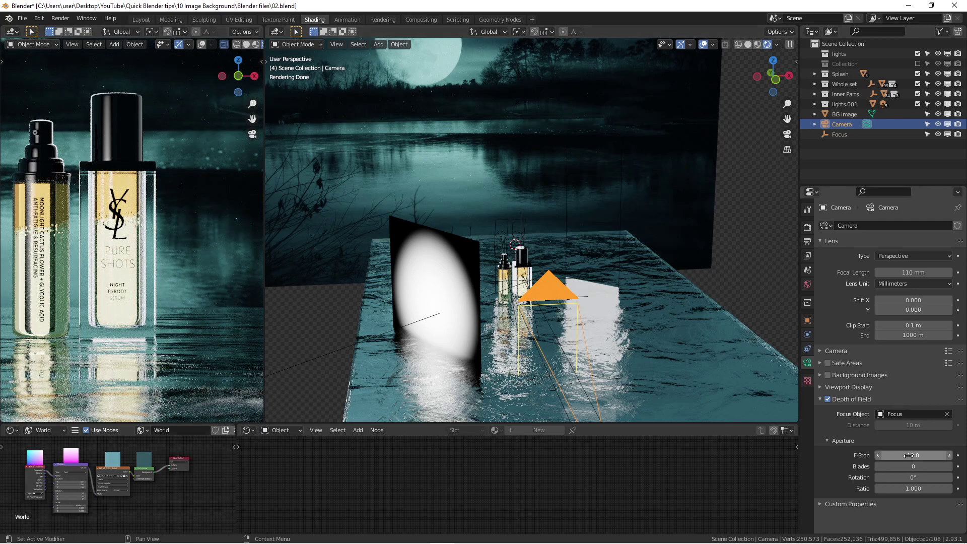
# Step: Change the camera's Depth of Field F-Stop from 10.0 to 2.8
pyautogui.click(926, 455)
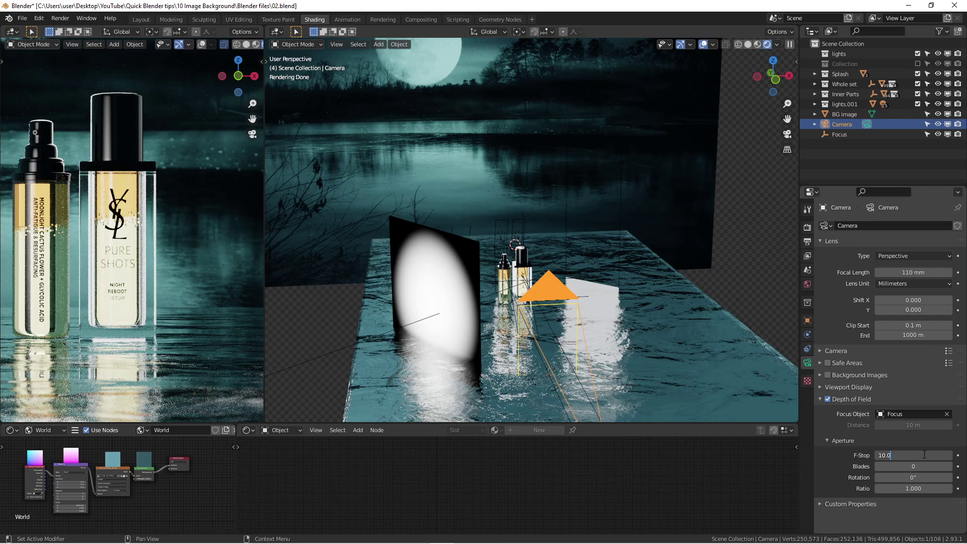
pyautogui.press('Home')
pyautogui.press('Return')
pyautogui.press('Home')
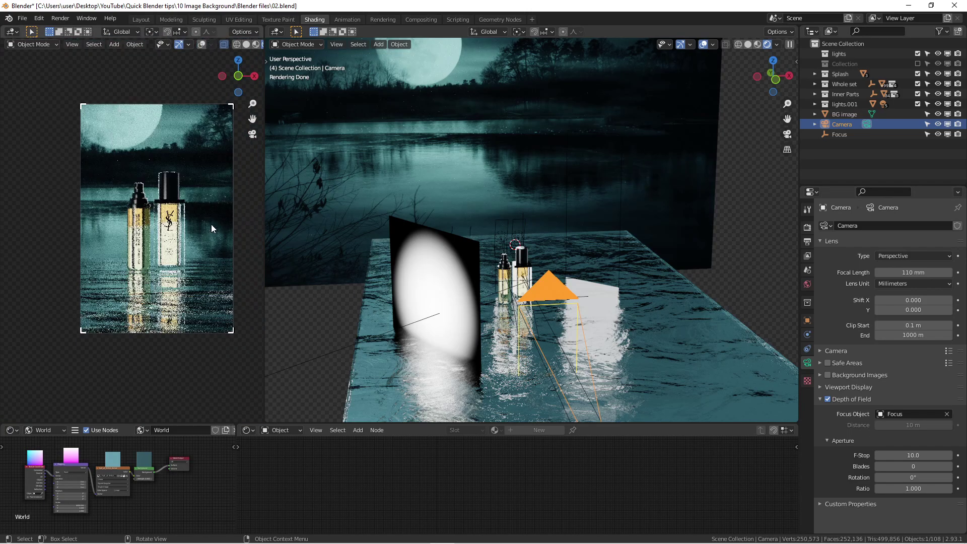
pyautogui.click(924, 455)
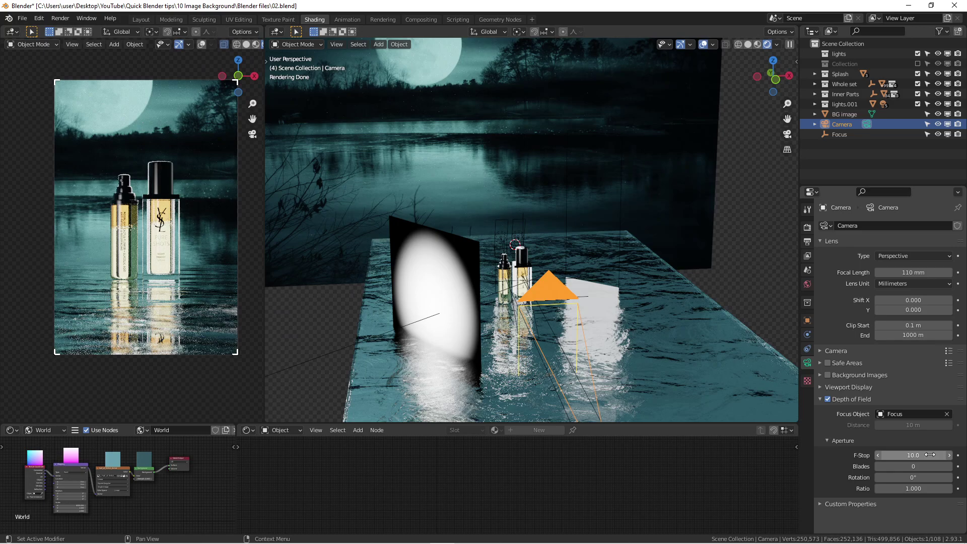
pyautogui.press('Home')
pyautogui.write('11')
pyautogui.moveTo(903, 454); pyautogui.dragTo(838, 452)
pyautogui.write('2.8')
pyautogui.press('Return')
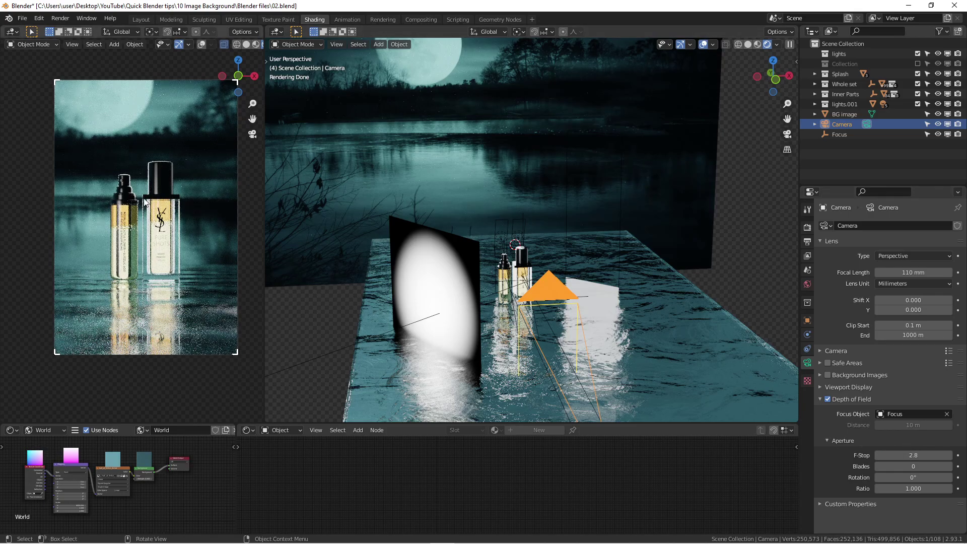
pyautogui.scroll(1, 171, 185)
pyautogui.scroll(1, 186, 221)
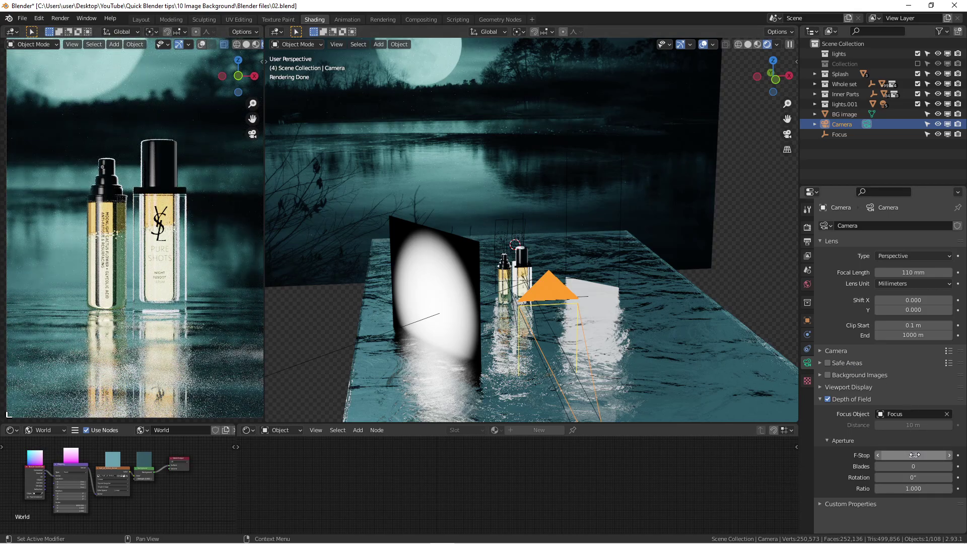
pyautogui.scroll(-2, 96, 300)
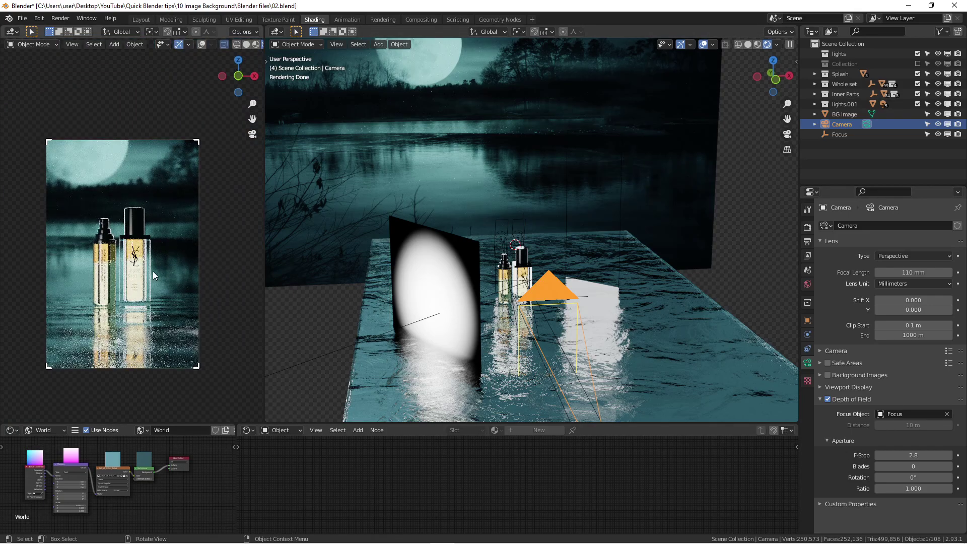
pyautogui.scroll(2, 153, 271)
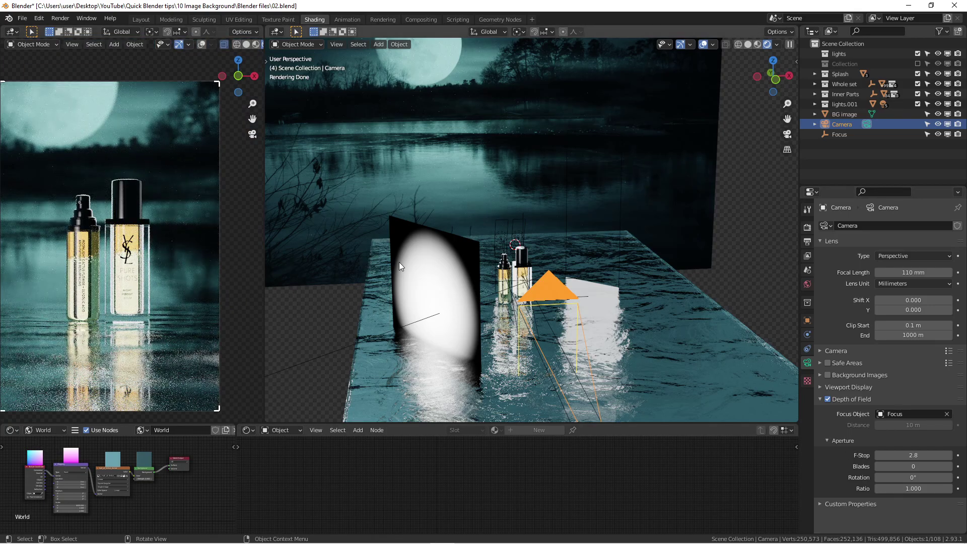
pyautogui.scroll(-1, 530, 271)
pyautogui.scroll(-2, 167, 229)
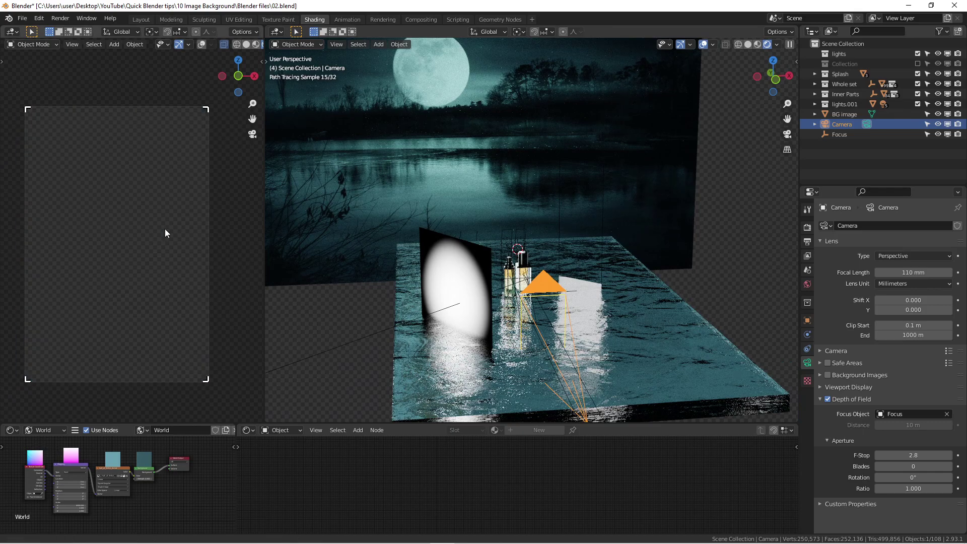
pyautogui.scroll(1, 180, 241)
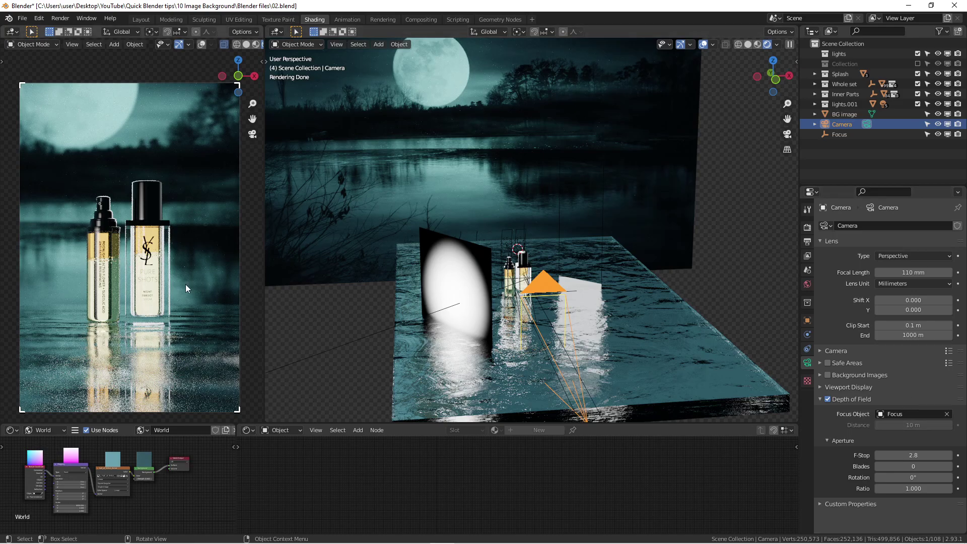
pyautogui.scroll(-2, 186, 283)
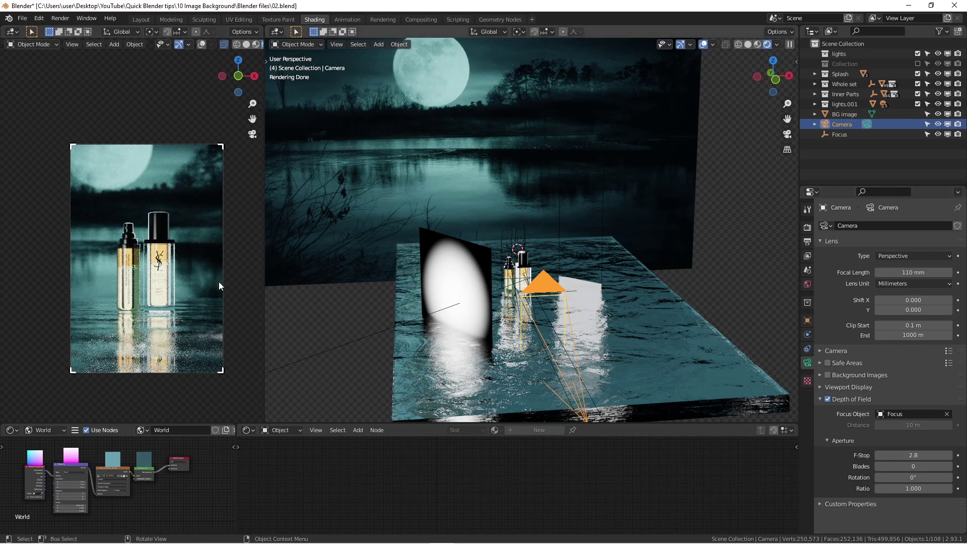
pyautogui.scroll(3, 177, 303)
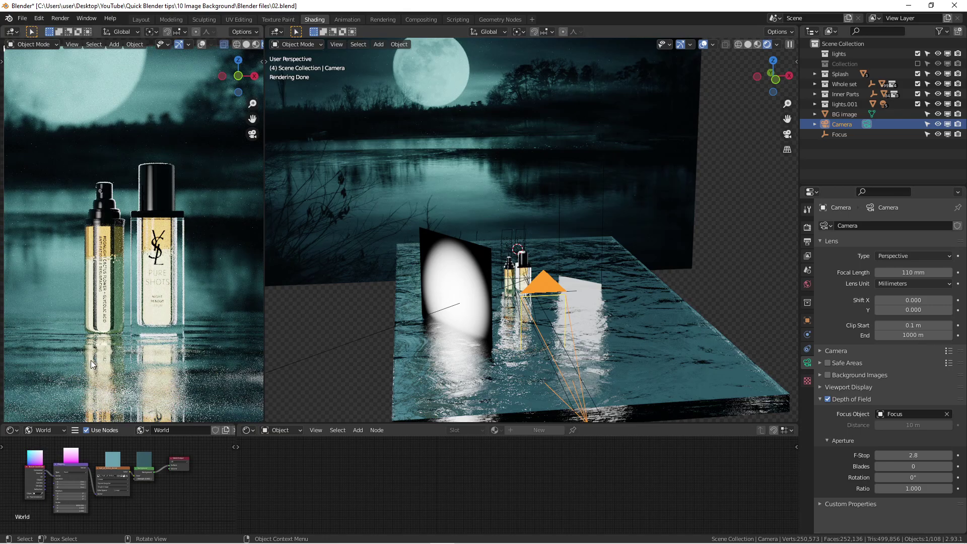
pyautogui.scroll(-2, 139, 152)
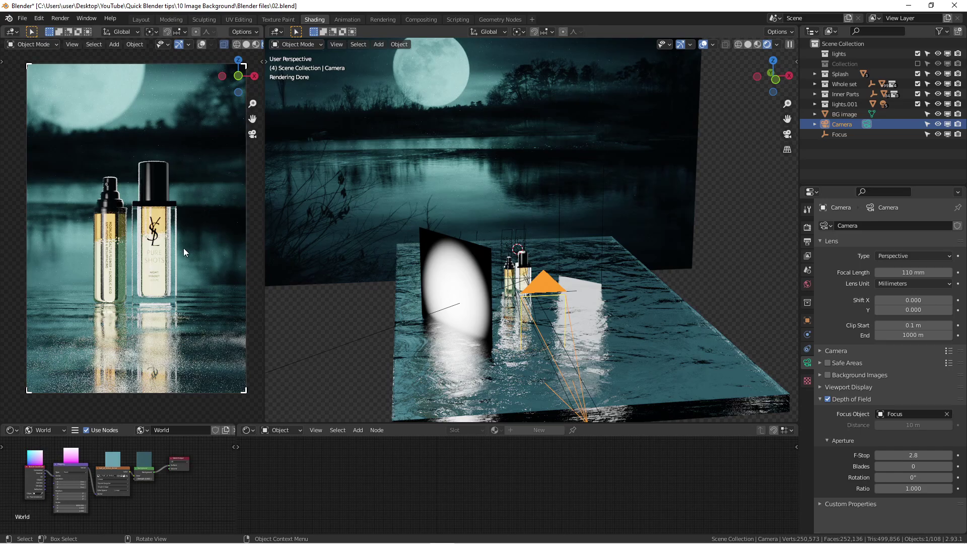
pyautogui.press('Home')
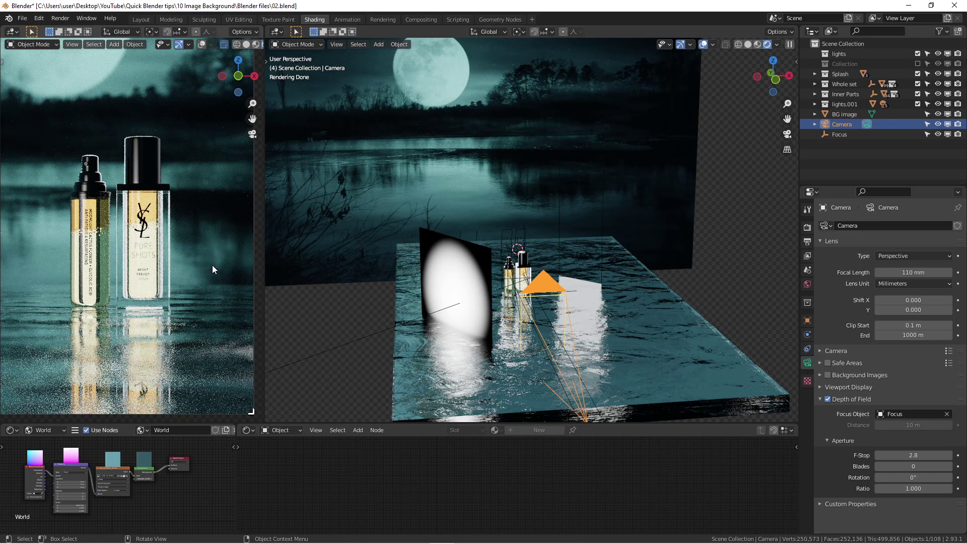
pyautogui.scroll(-3, 176, 174)
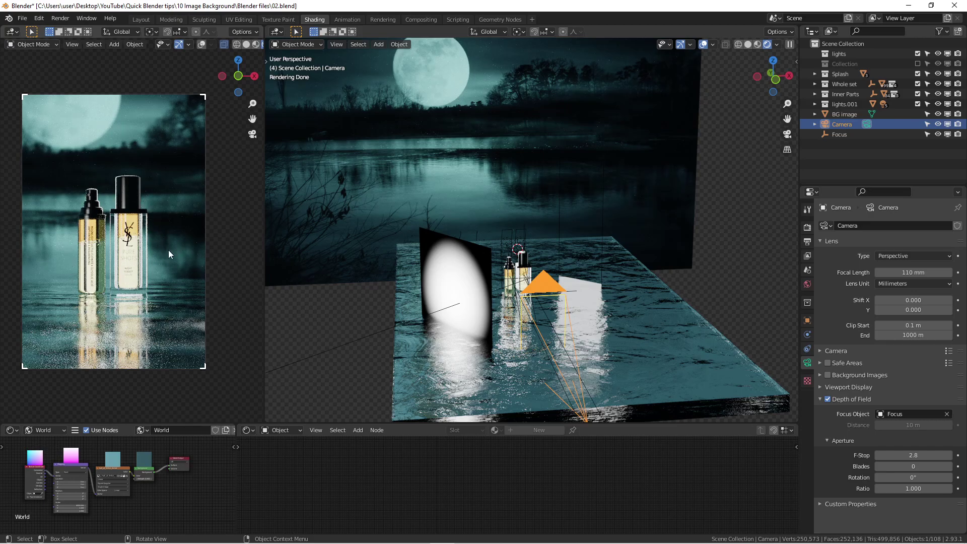
pyautogui.scroll(2, 129, 258)
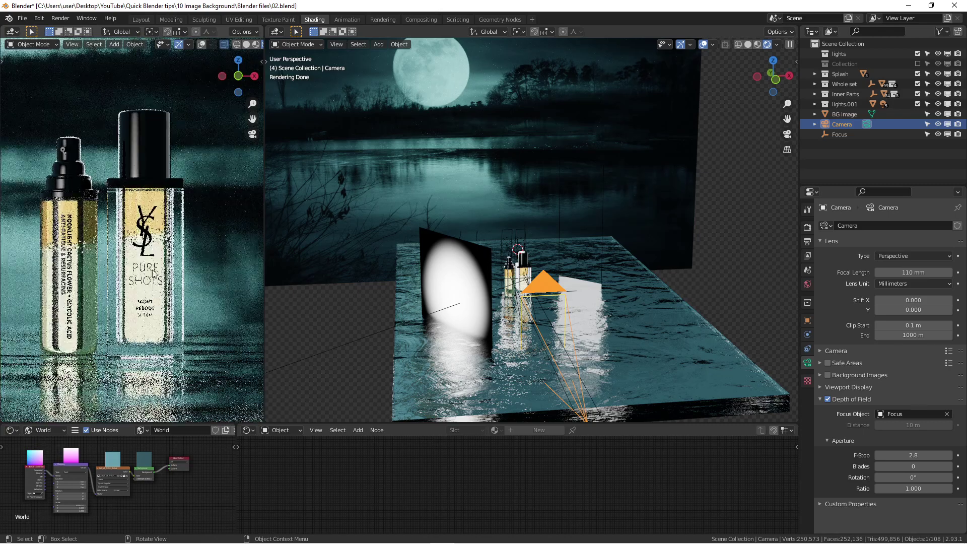
pyautogui.scroll(-1, 158, 232)
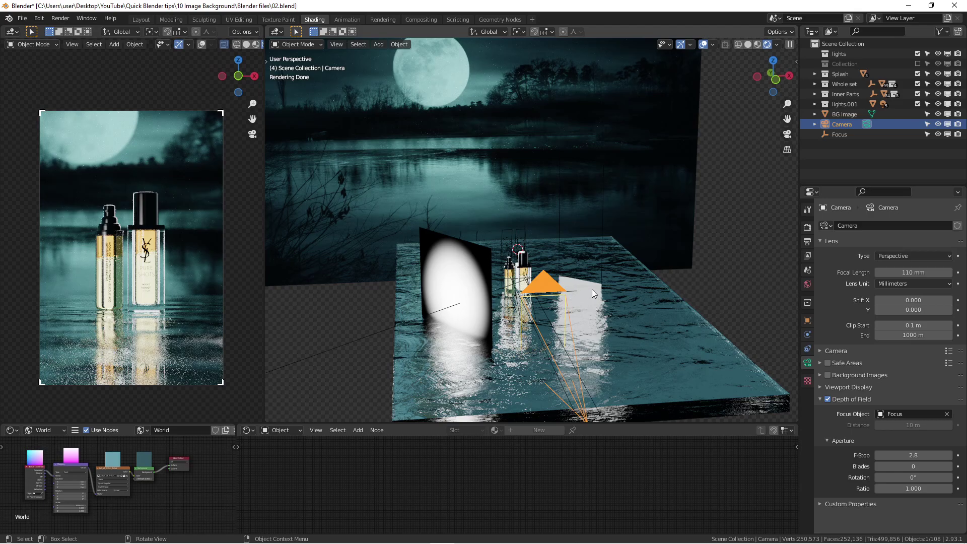
pyautogui.scroll(2, 504, 282)
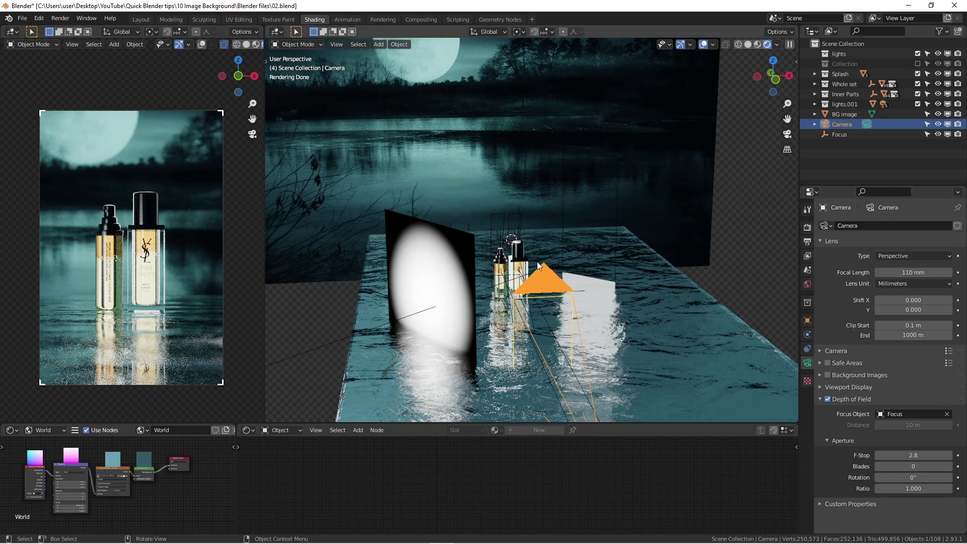
pyautogui.scroll(-3, 530, 261)
pyautogui.moveTo(570, 260)
pyautogui.mouseDown(button='middle')
pyautogui.moveTo(600, 264)
pyautogui.moveTo(569, 262)
pyautogui.mouseUp(button='middle')
pyautogui.scroll(-2, 597, 265)
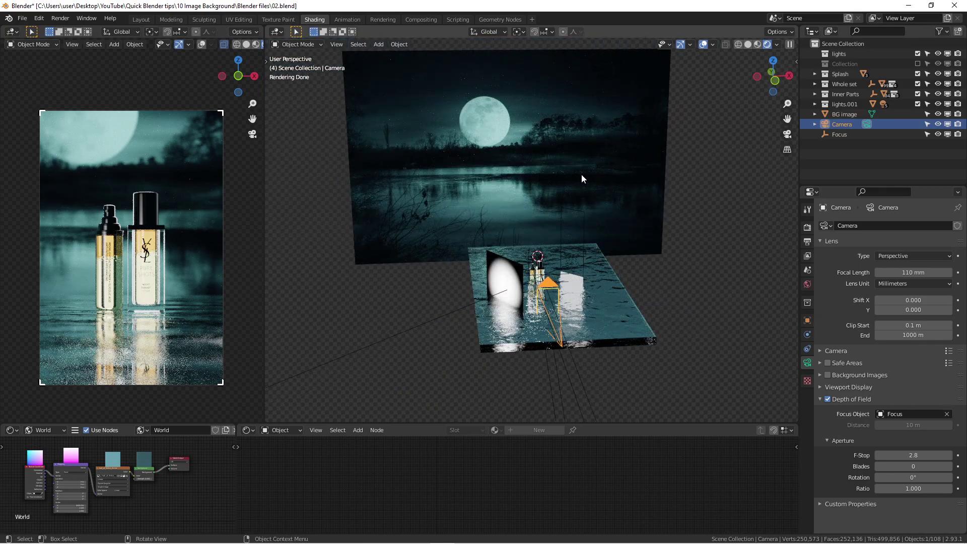
pyautogui.scroll(2, 547, 274)
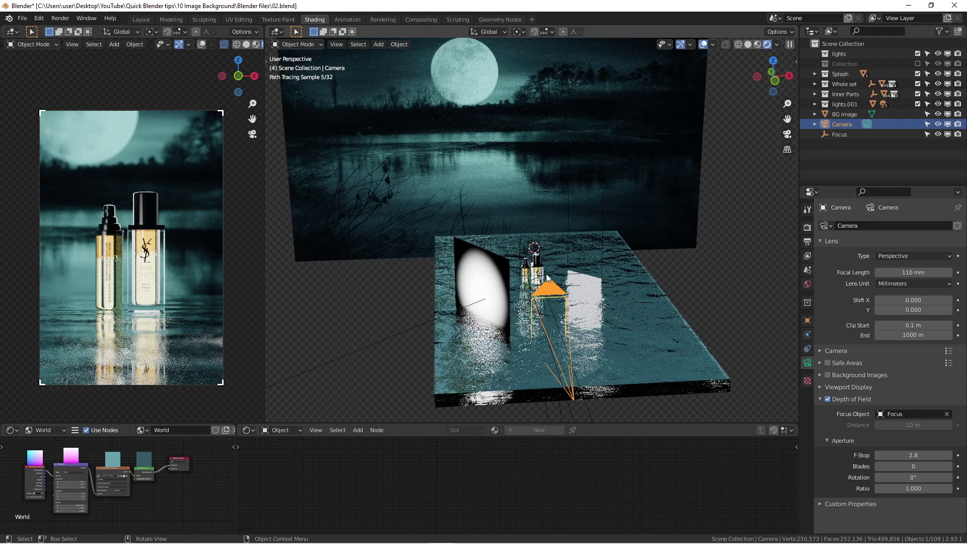
pyautogui.moveTo(546, 274); pyautogui.dragTo(546, 262, button='middle')
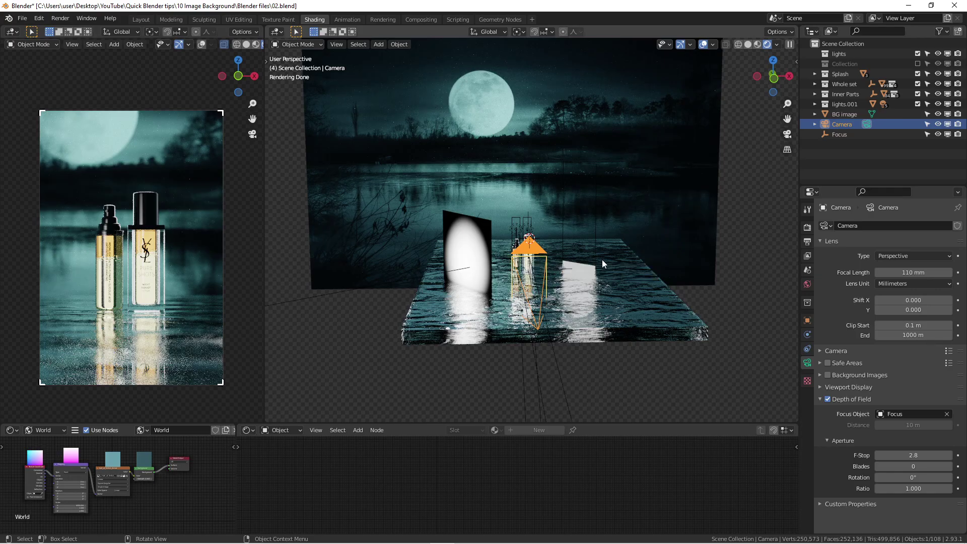
pyautogui.moveTo(663, 271)
pyautogui.mouseDown(button='middle')
pyautogui.moveTo(612, 299)
pyautogui.moveTo(475, 285)
pyautogui.moveTo(509, 283)
pyautogui.moveTo(564, 257)
pyautogui.moveTo(549, 237)
pyautogui.mouseUp(button='middle')
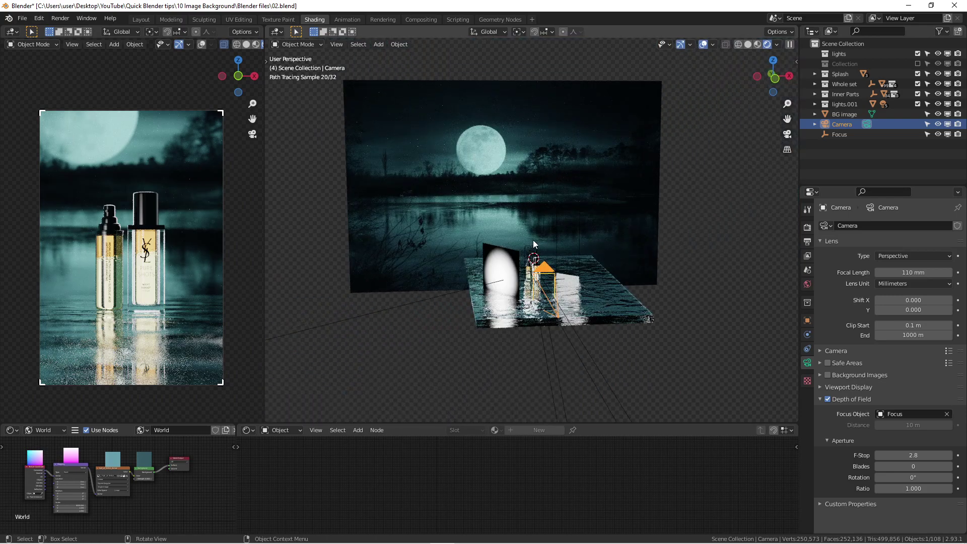
# Step: Switch to Solid shading and orbit around the grey backdrop wall, floor slab, bottles and camera
pyautogui.click(748, 45)
pyautogui.moveTo(582, 197)
pyautogui.mouseDown(button='middle')
pyautogui.moveTo(610, 246)
pyautogui.moveTo(551, 243)
pyautogui.moveTo(531, 300)
pyautogui.moveTo(485, 268)
pyautogui.moveTo(539, 295)
pyautogui.moveTo(584, 280)
pyautogui.mouseUp(button='middle')
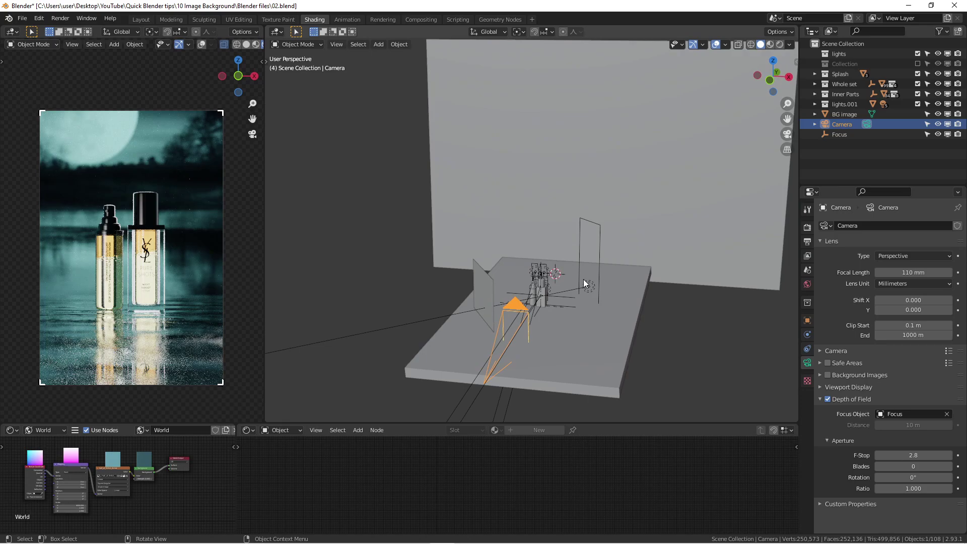
pyautogui.scroll(2, 555, 265)
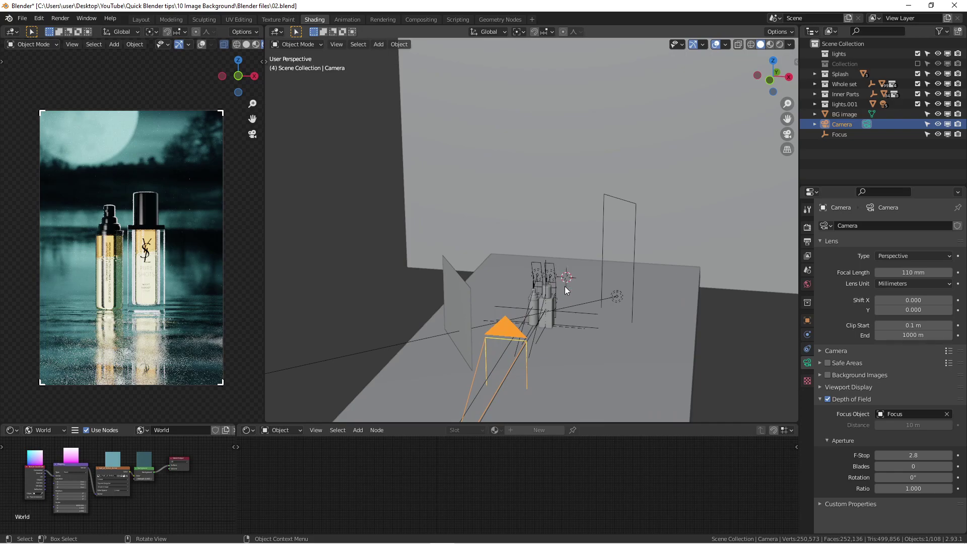
pyautogui.scroll(-5, 588, 298)
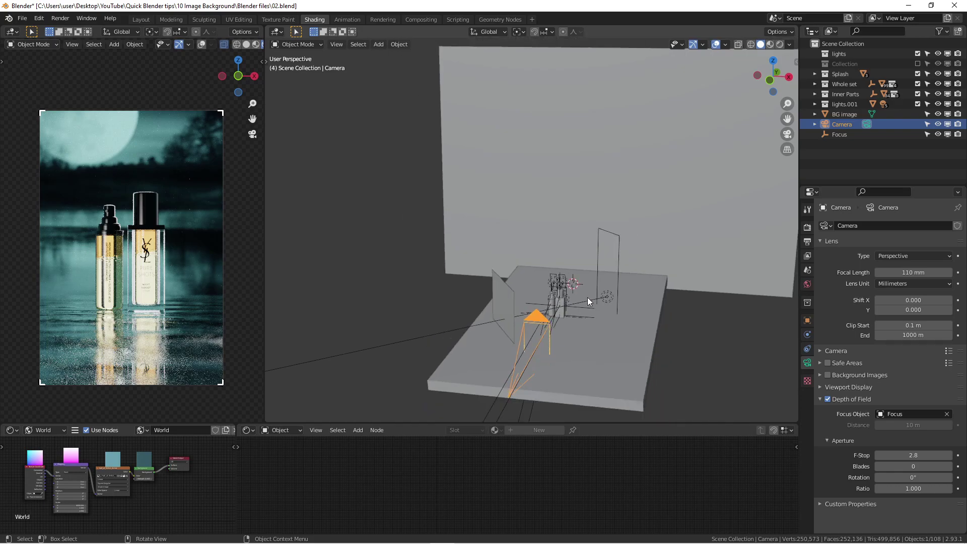
pyautogui.moveTo(588, 297); pyautogui.dragTo(516, 289, button='middle')
pyautogui.scroll(2, 593, 303)
pyautogui.scroll(2, 602, 299)
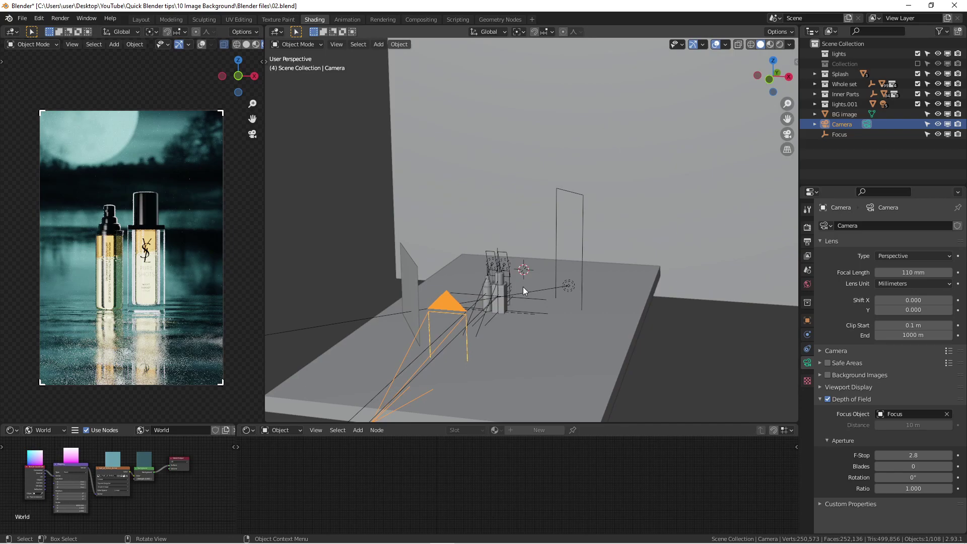
pyautogui.moveTo(518, 286); pyautogui.dragTo(467, 308, button='middle')
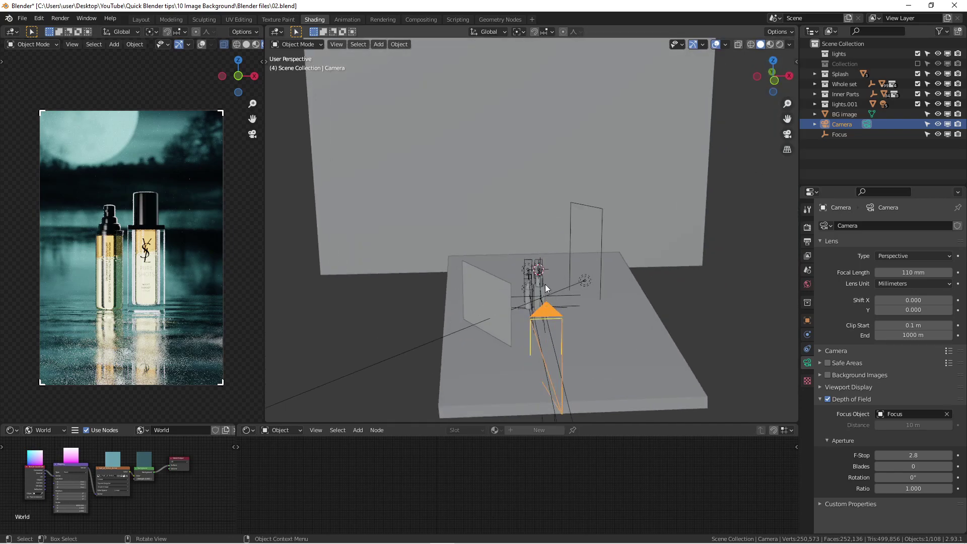
pyautogui.moveTo(545, 284); pyautogui.dragTo(506, 248, button='middle')
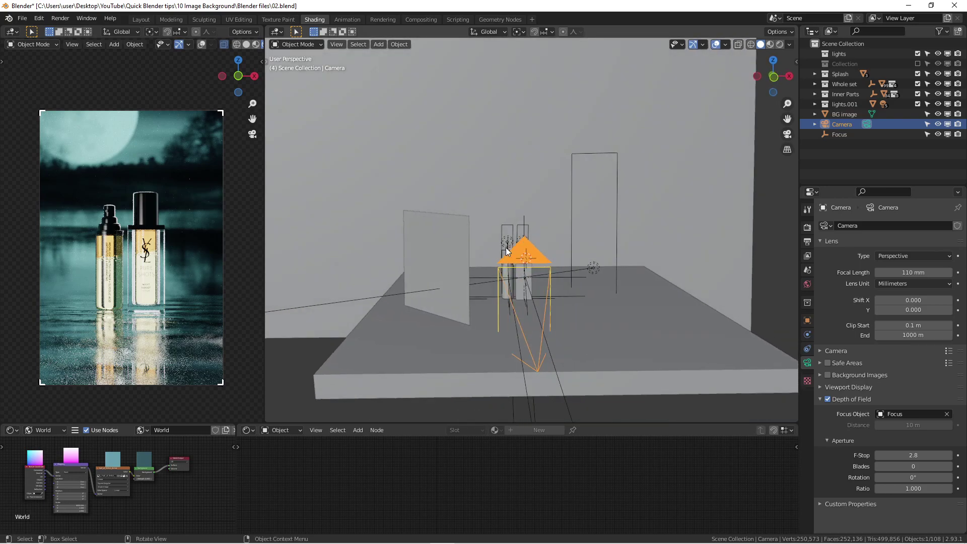